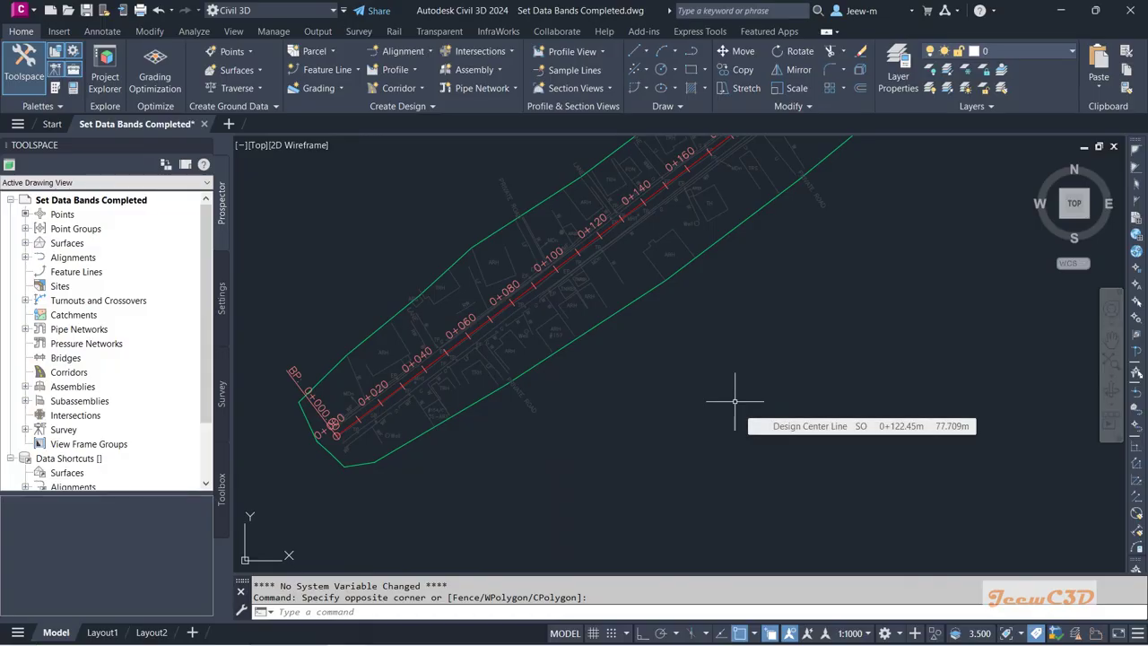
Create one offset alignment on each side of the Design Center Line with an incremental offset of 3.500 m, Offsets style and no labels
middle_drag(722, 411, 724, 465)
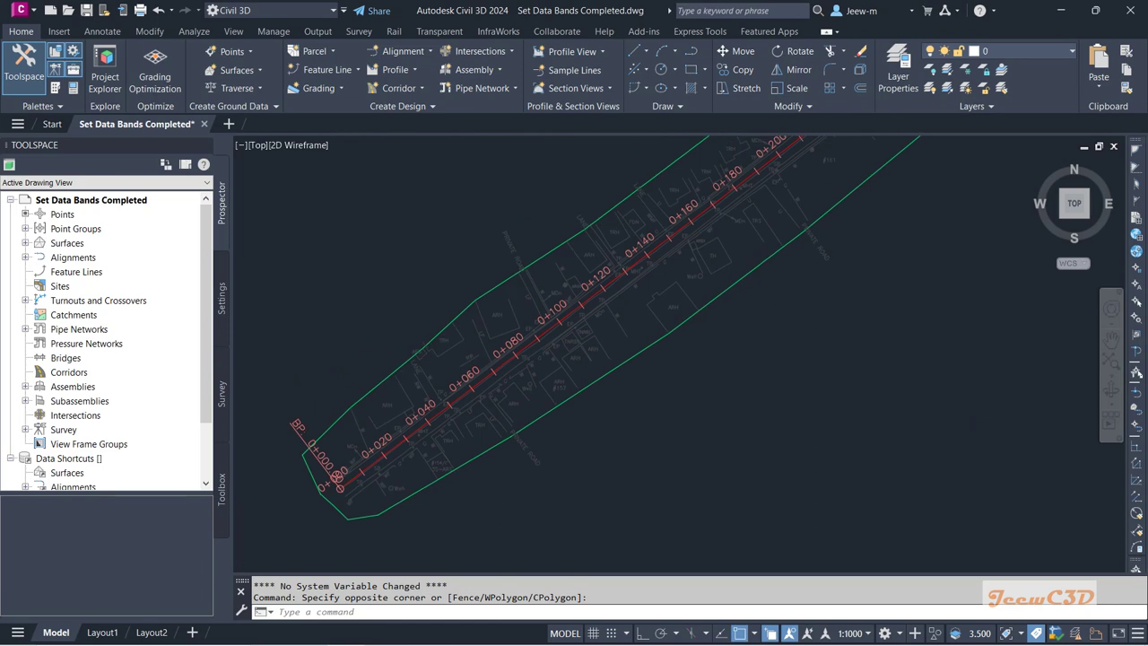
scroll(723, 466, down, 2)
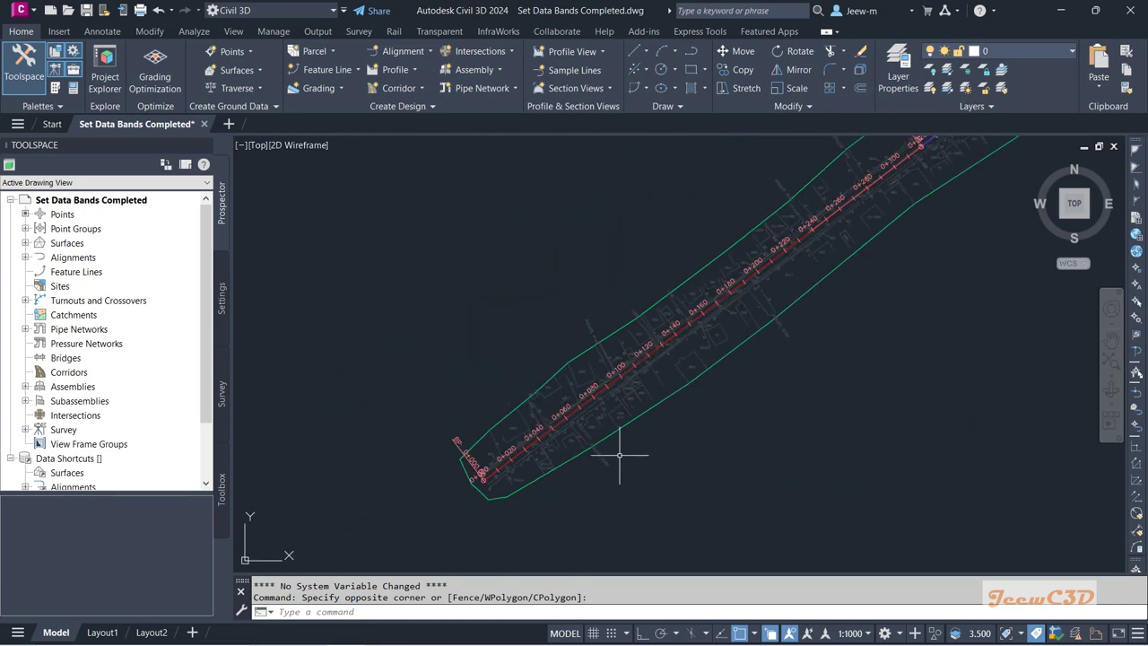
scroll(568, 418, up, 6)
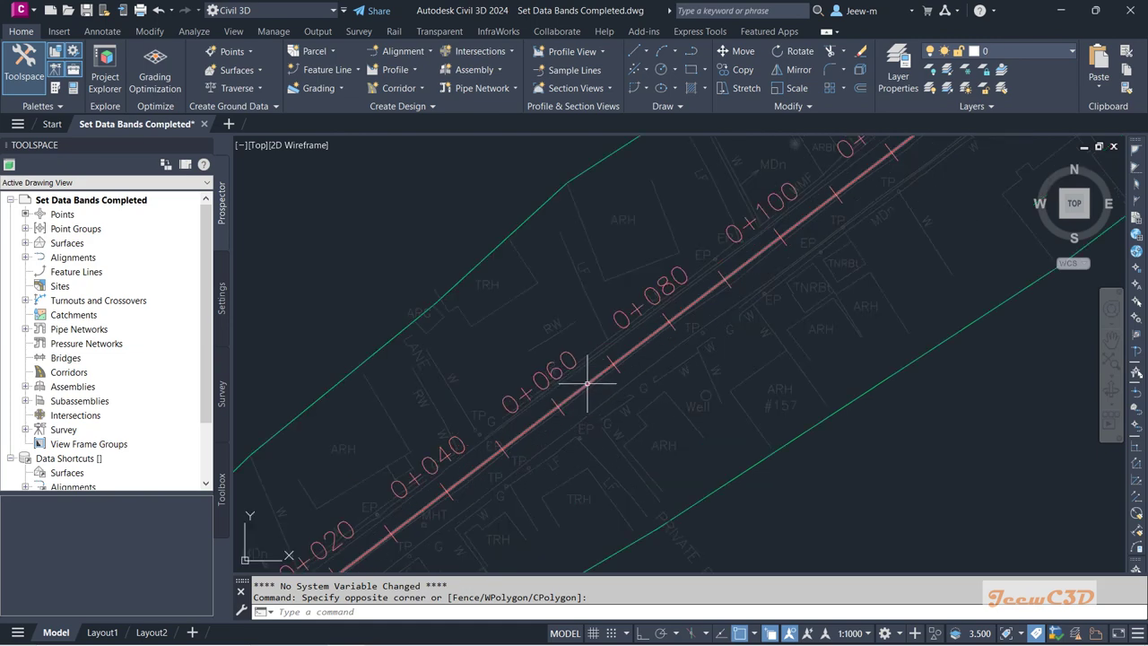
click(587, 383)
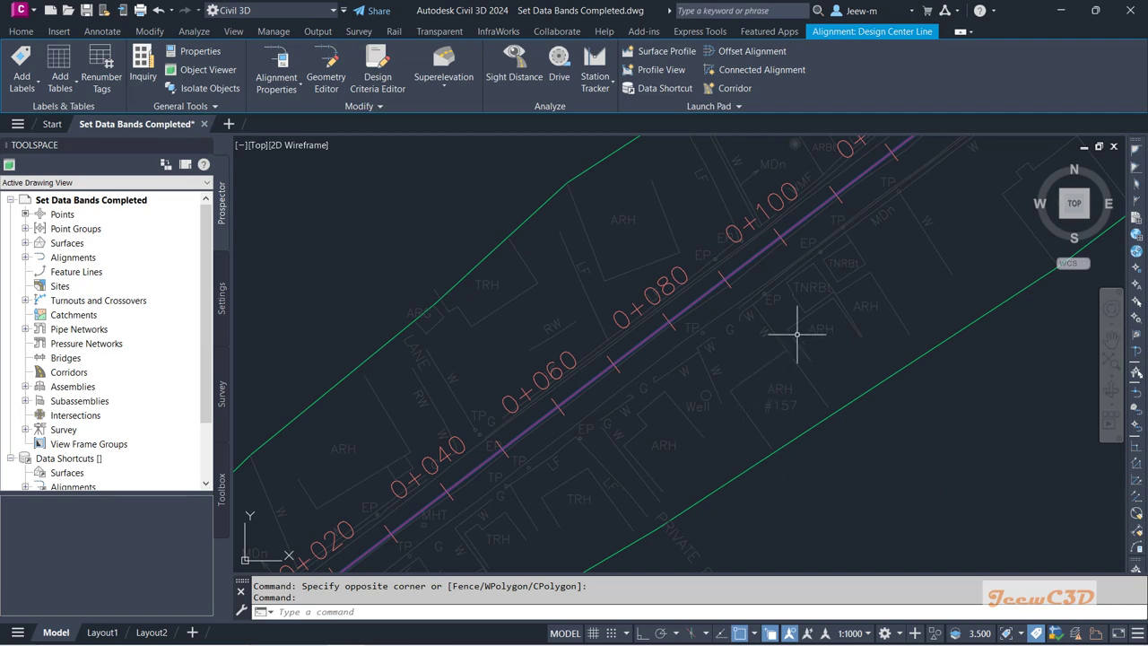
scroll(774, 368, down, 2)
scroll(774, 369, down, 3)
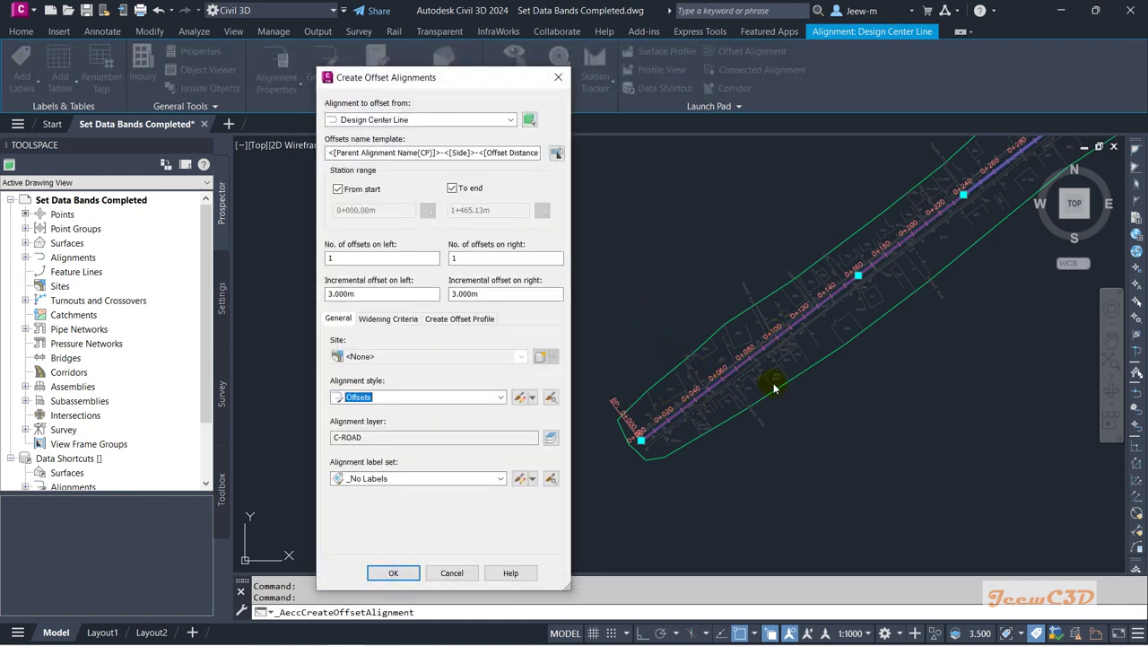
drag(455, 77, 473, 48)
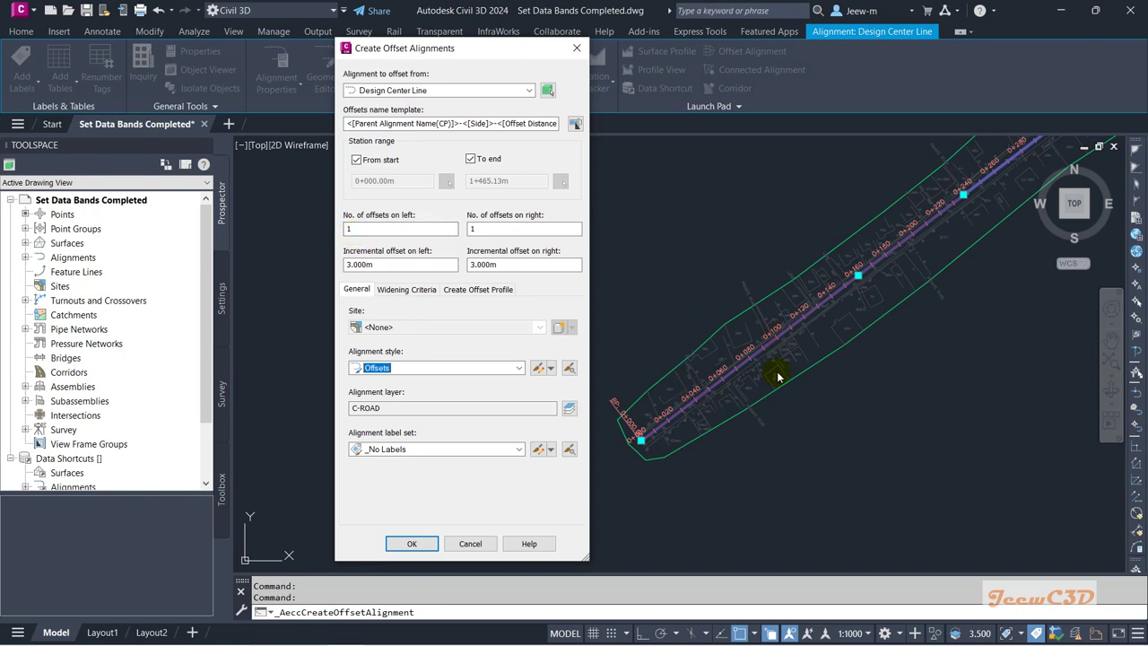
click(356, 264)
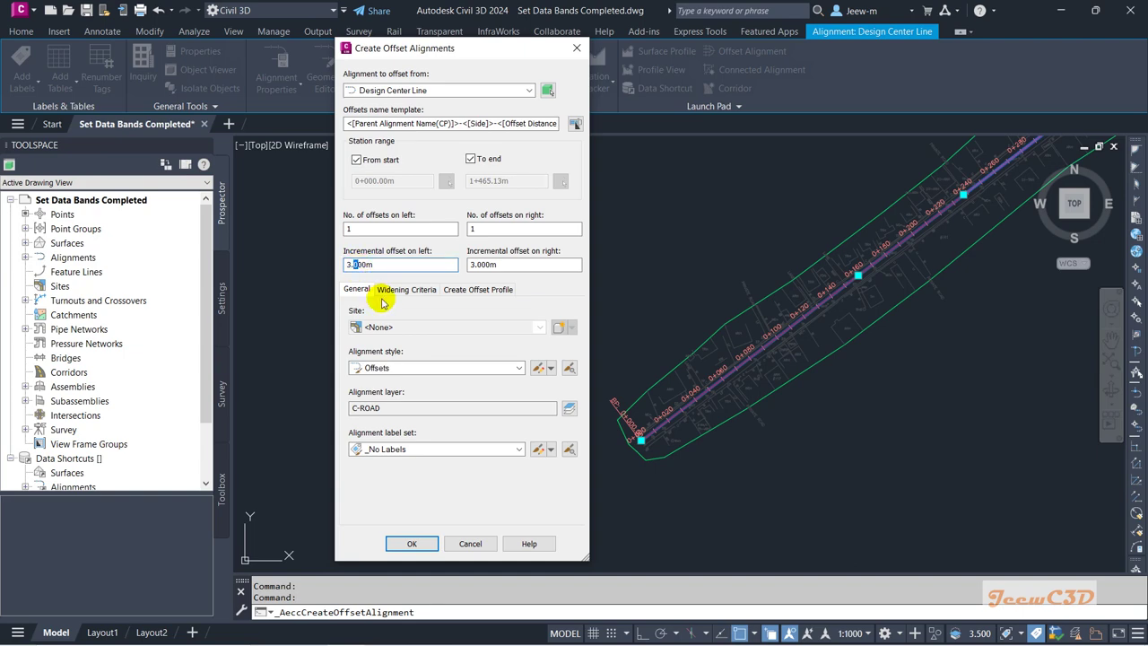
text(5)
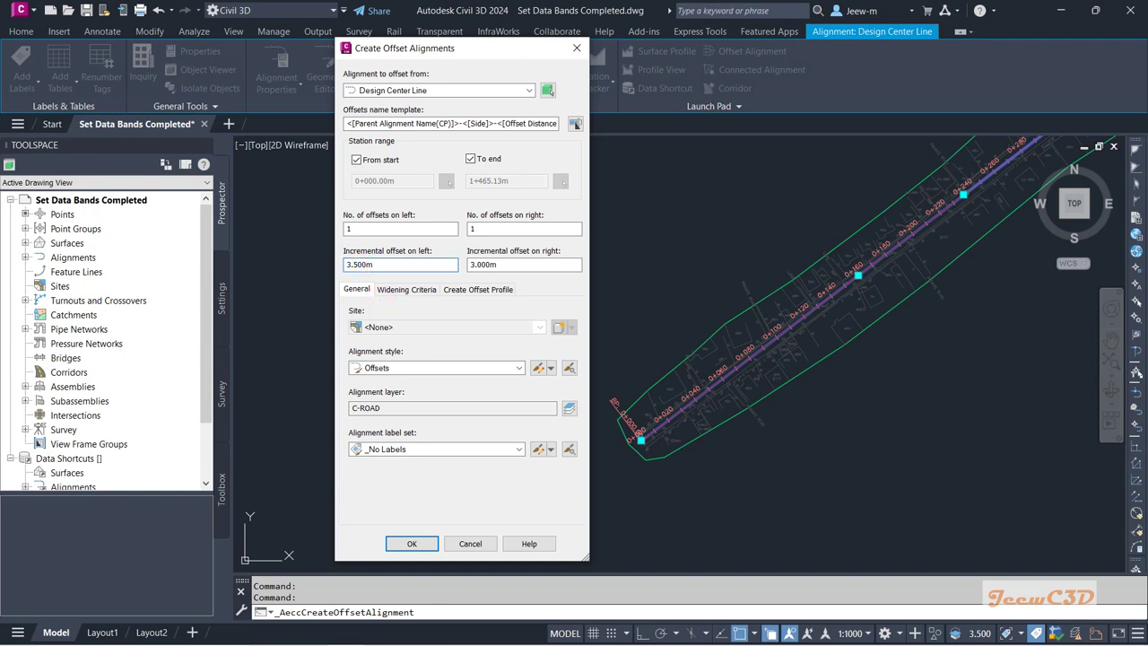
click(480, 265)
drag(477, 264, 481, 265)
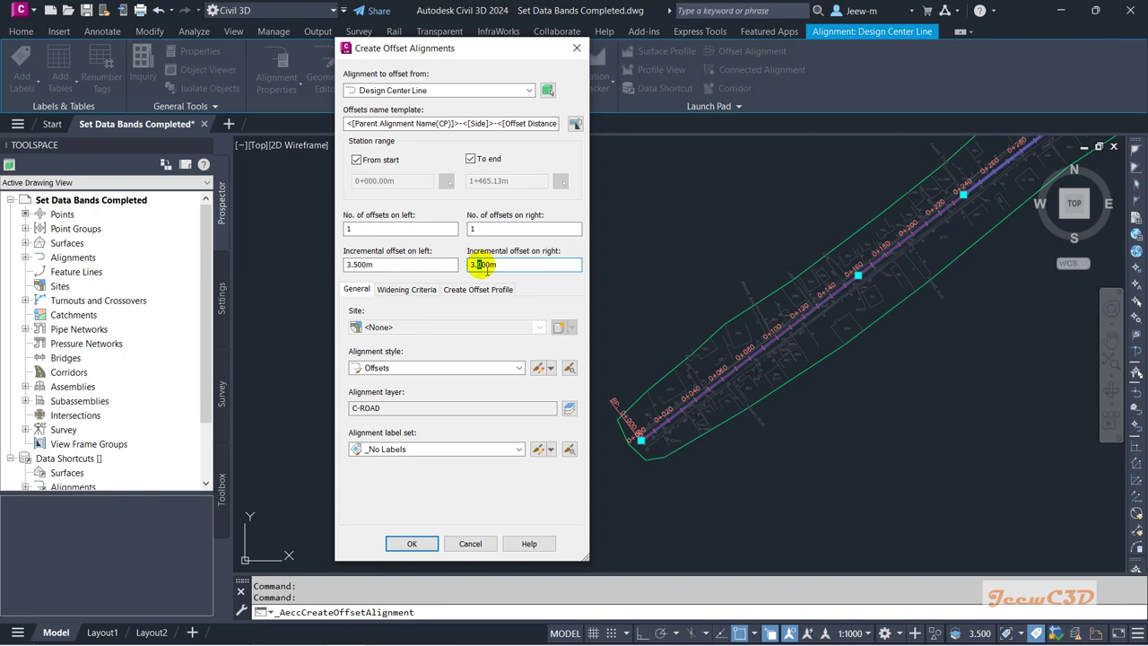
text(5)
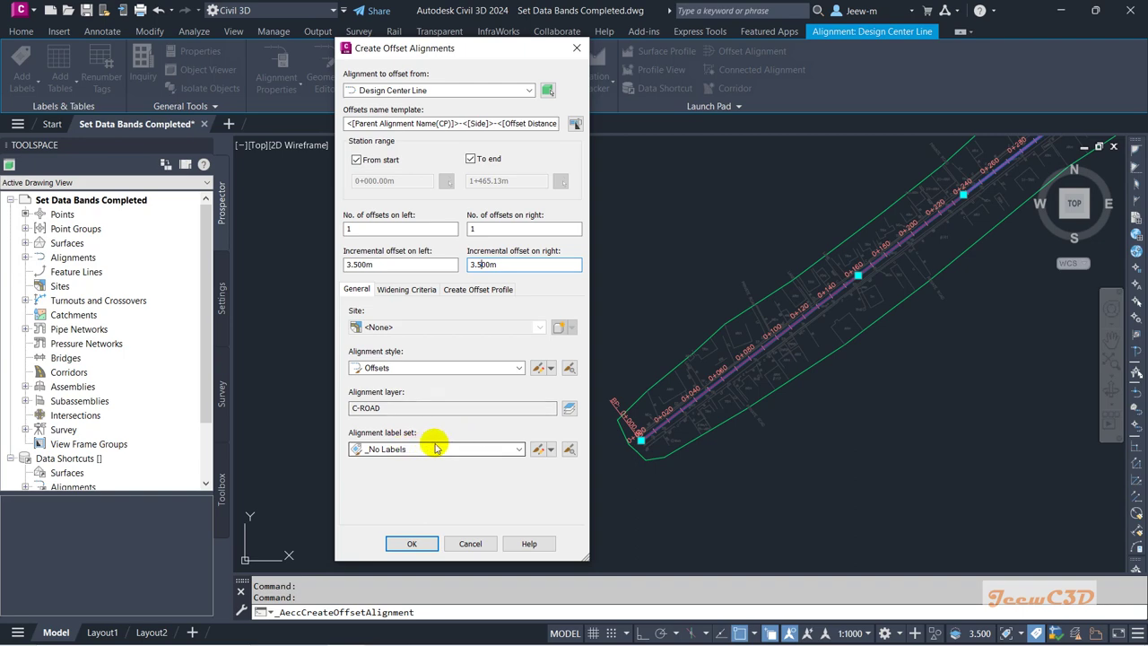
click(411, 544)
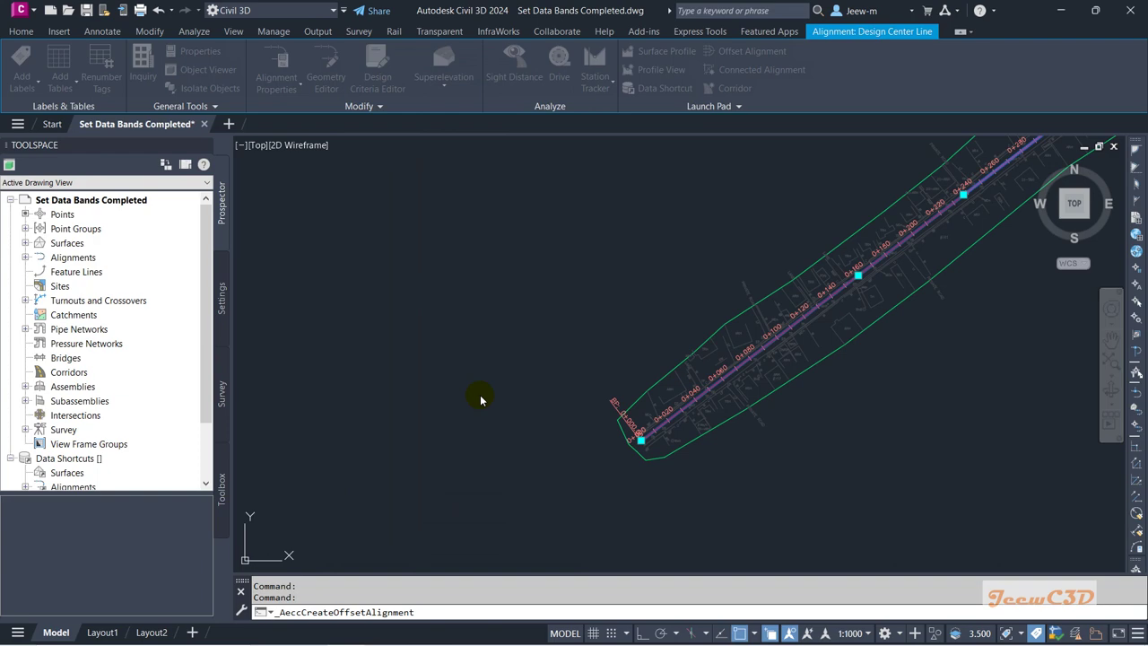
scroll(666, 426, up, 6)
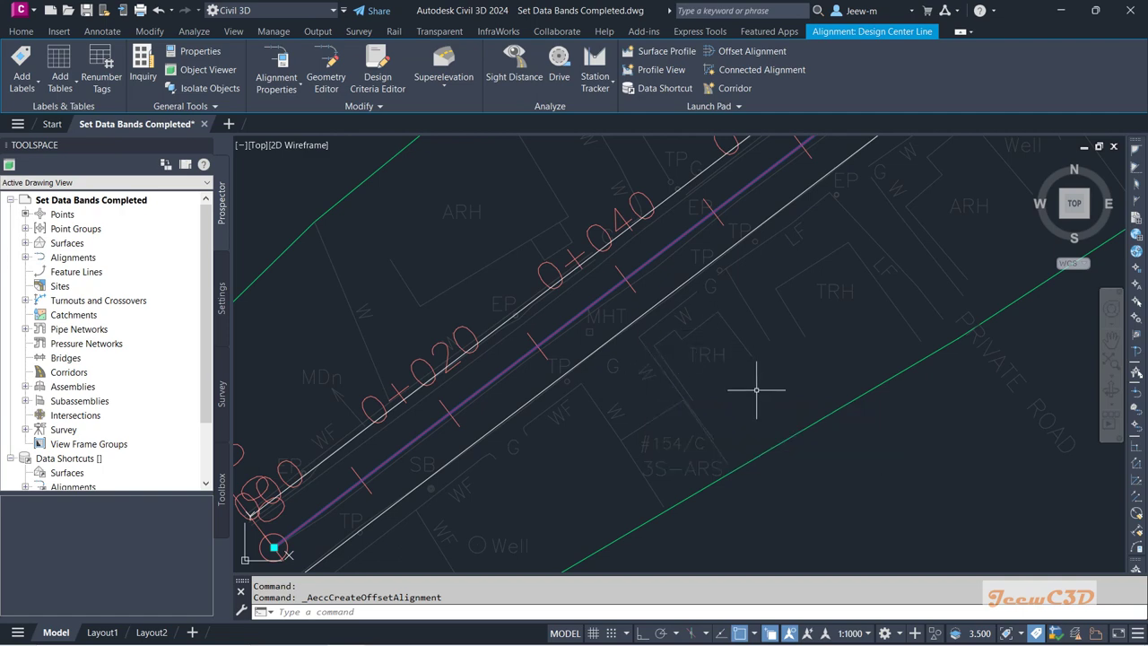
key(Escape)
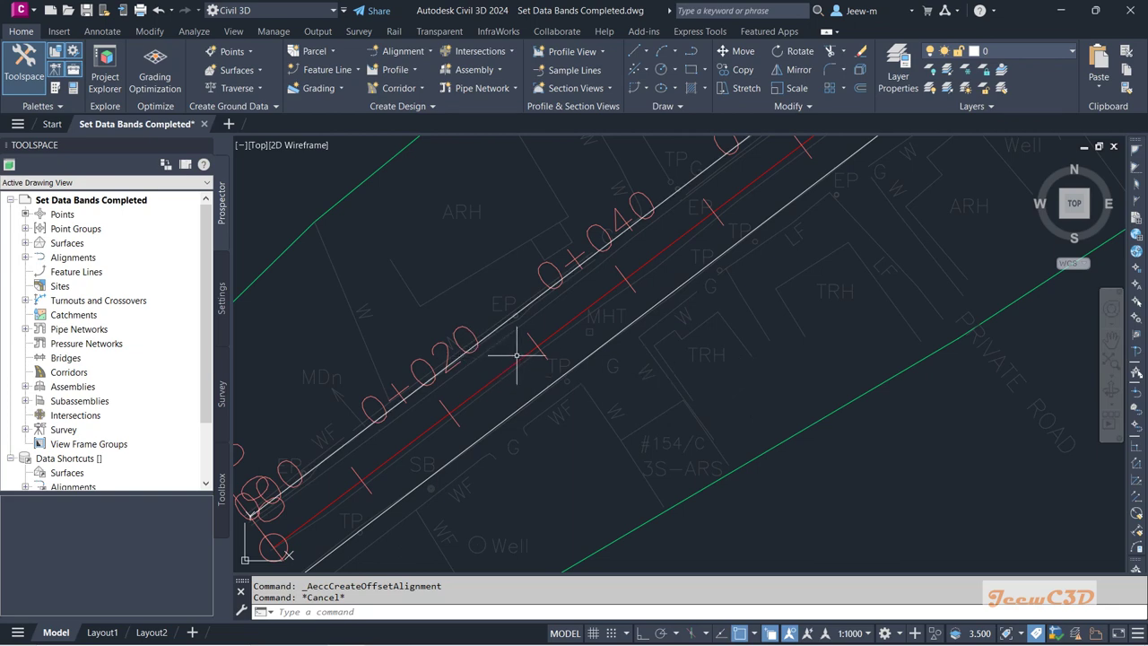
Remove the station labels from the Design Center Line by importing the _No Labels label set into its alignment labels
scroll(476, 343, down, 5)
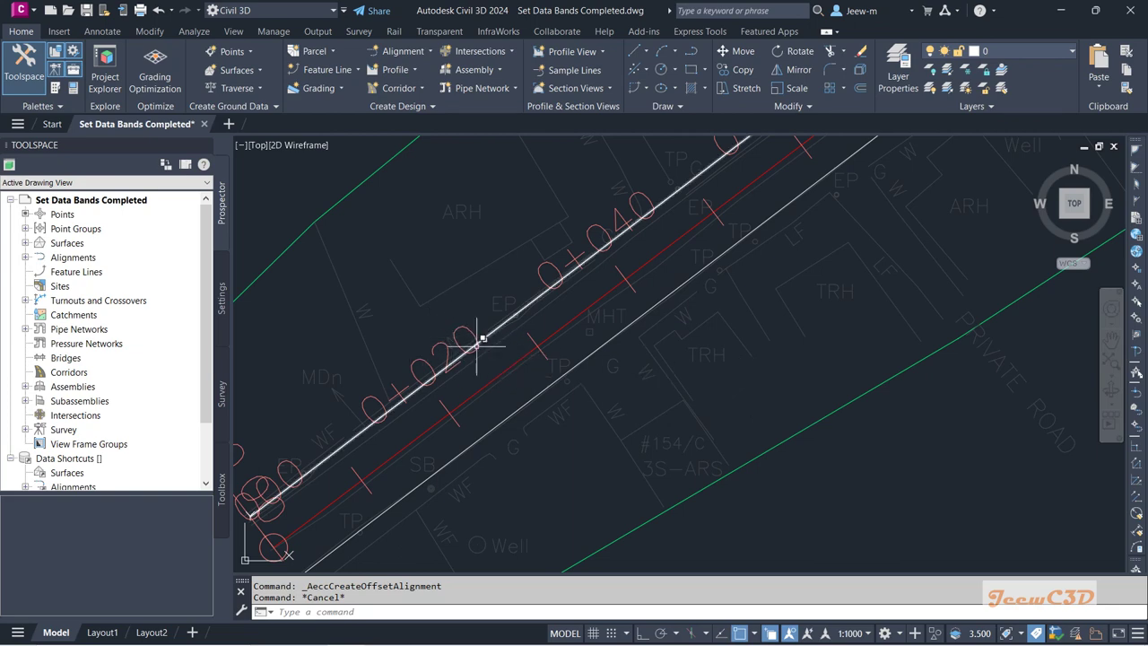
scroll(549, 289, up, 3)
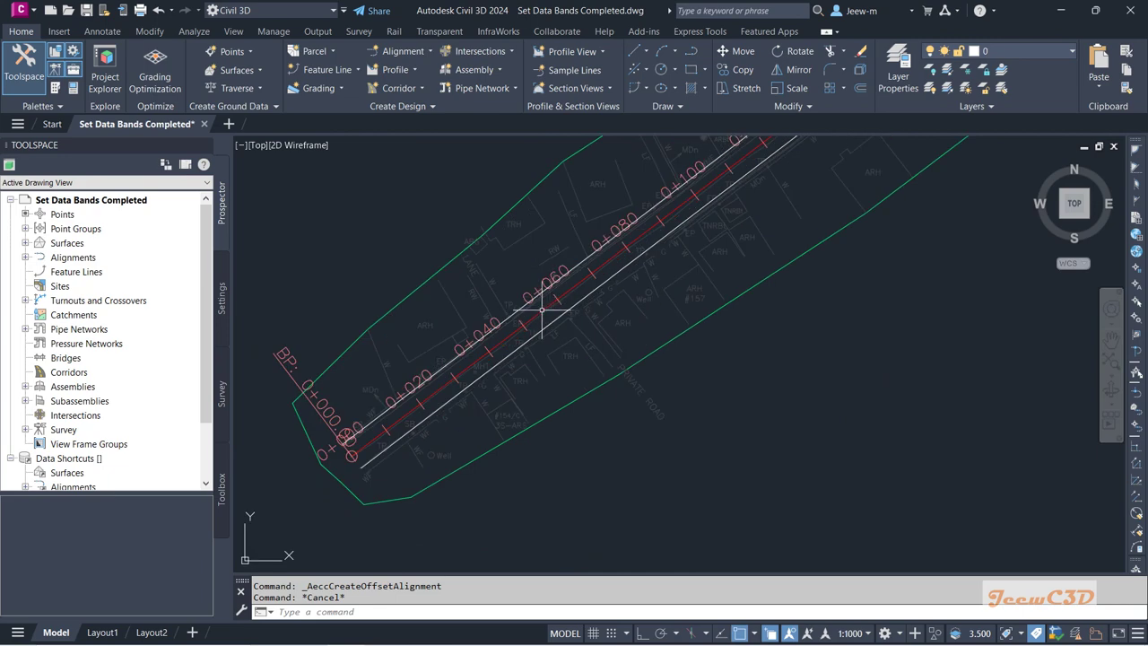
scroll(529, 307, up, 2)
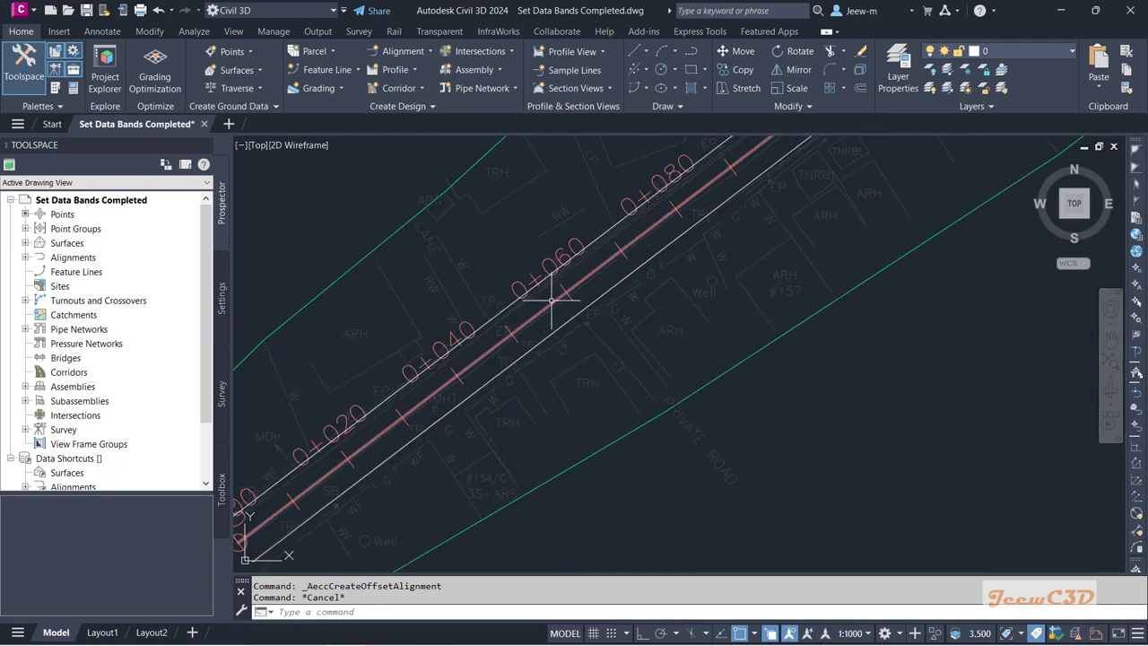
click(551, 297)
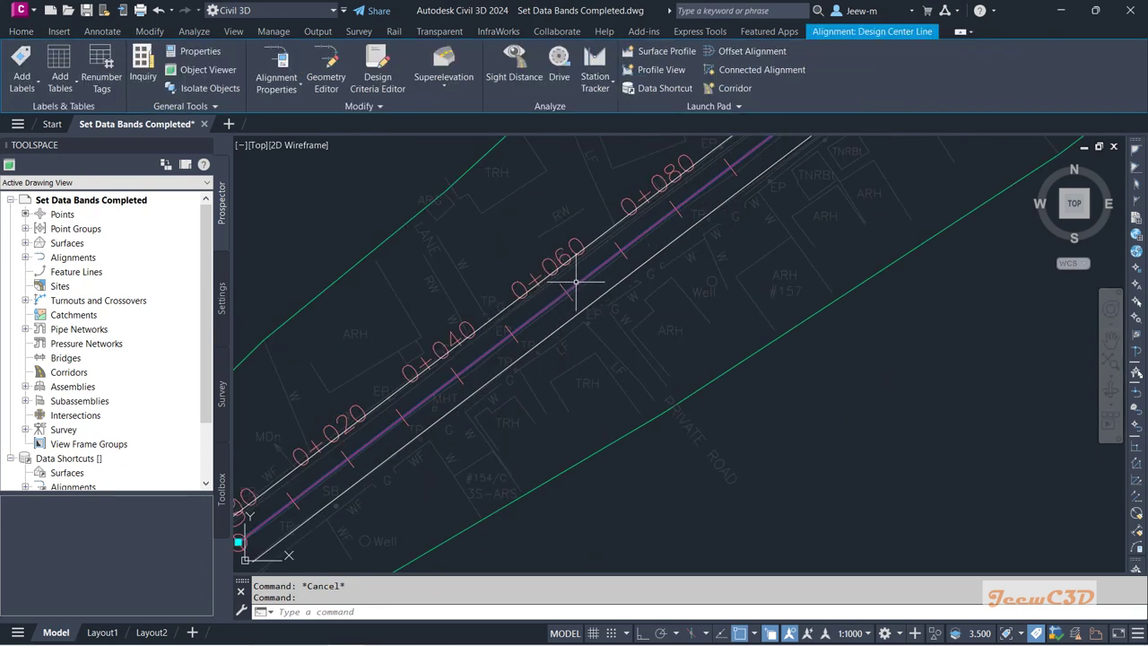
right_click(587, 278)
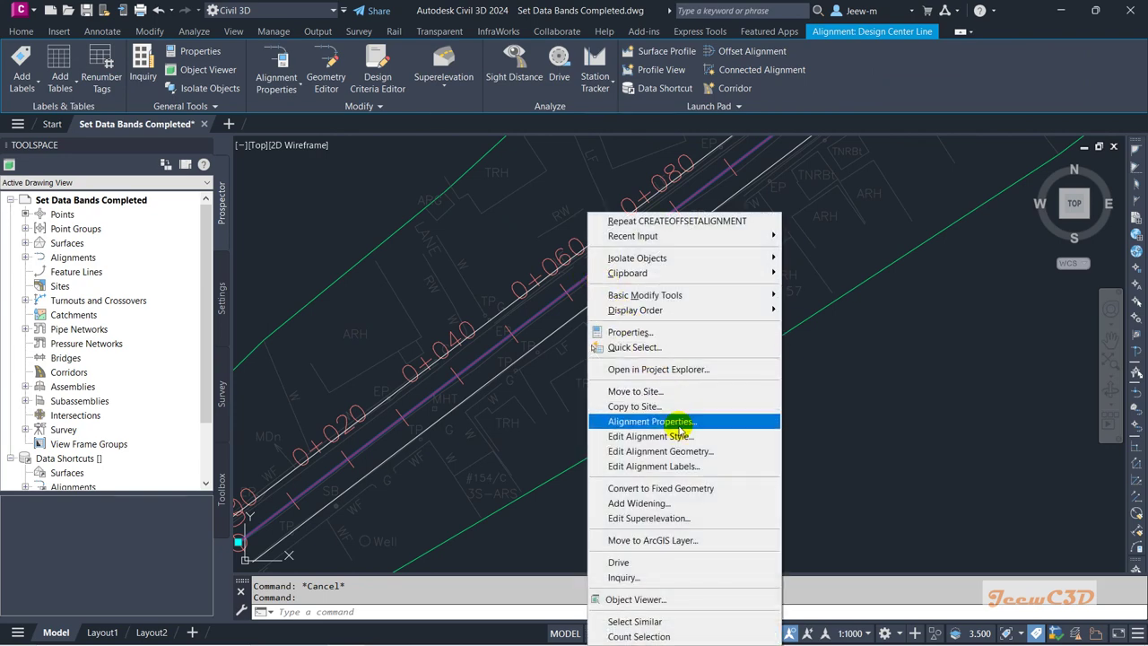
click(659, 467)
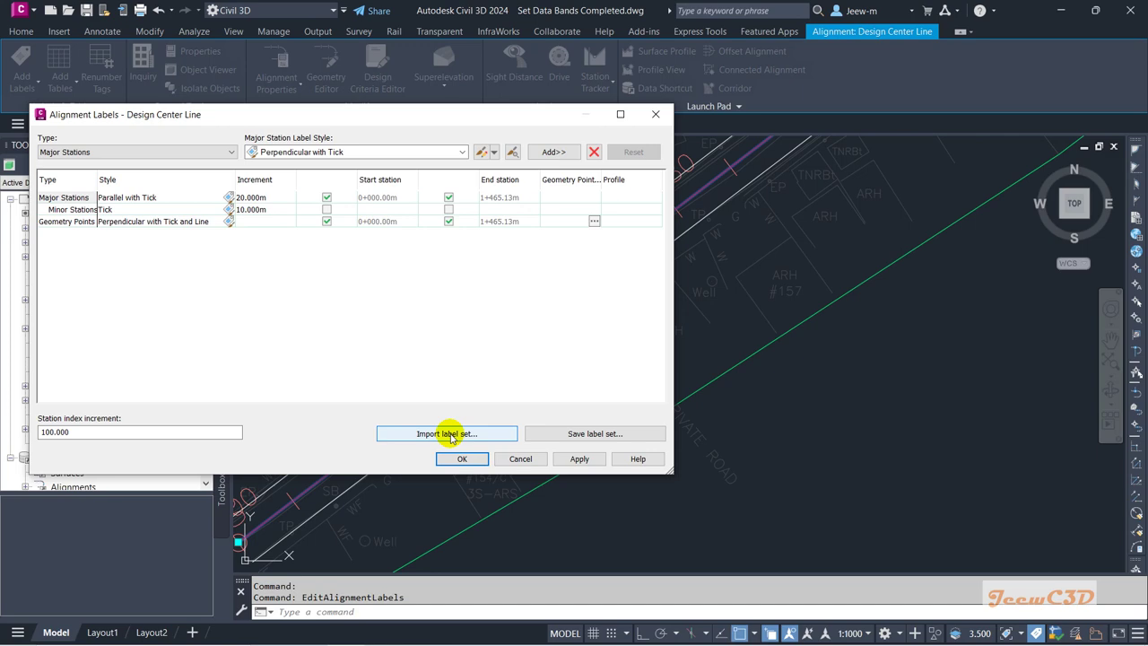
click(450, 434)
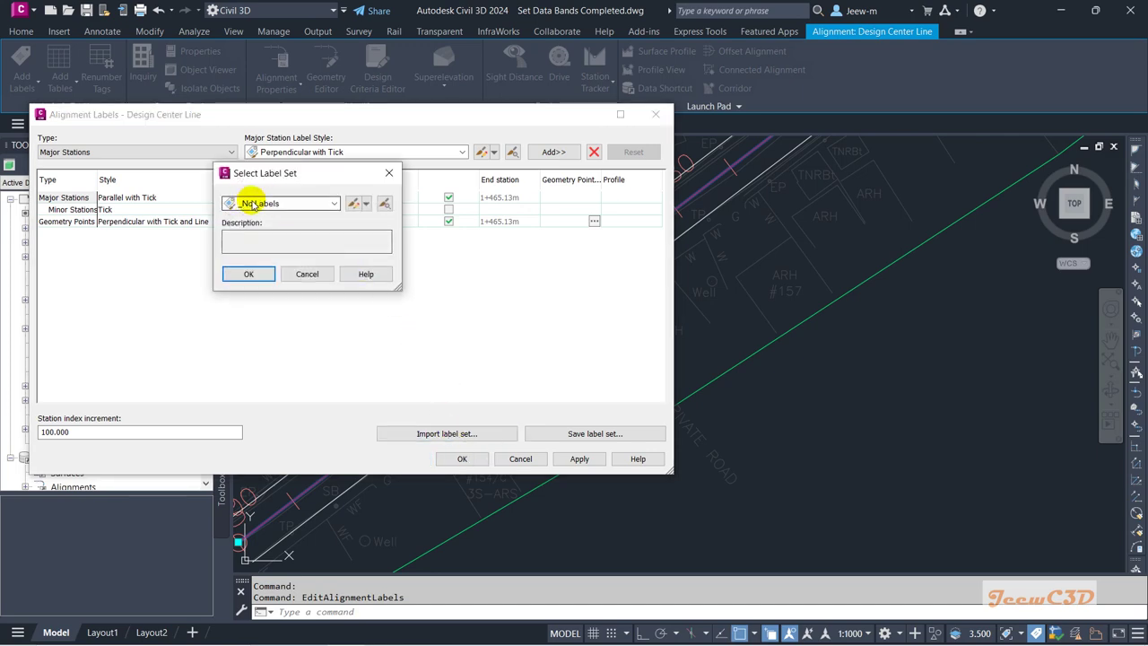
click(248, 273)
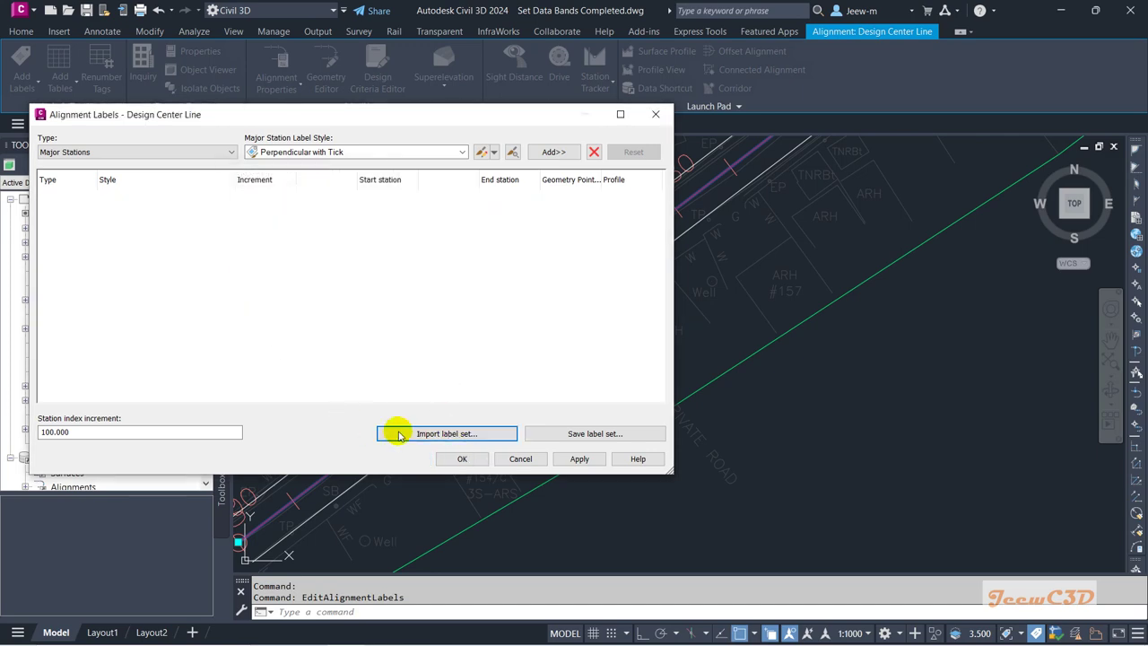
click(459, 459)
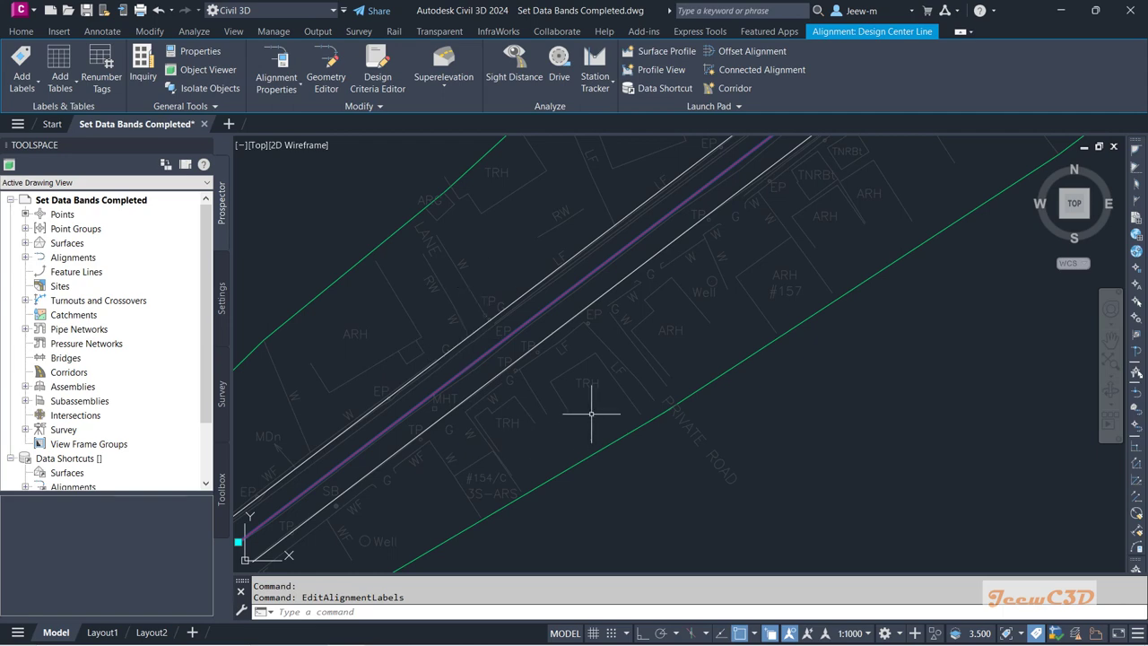
key(Escape)
Flatten the Design Center Line's curve near station 0+348 by stretching its alignment parameter grip away from the tangent intersection point
scroll(598, 400, down, 5)
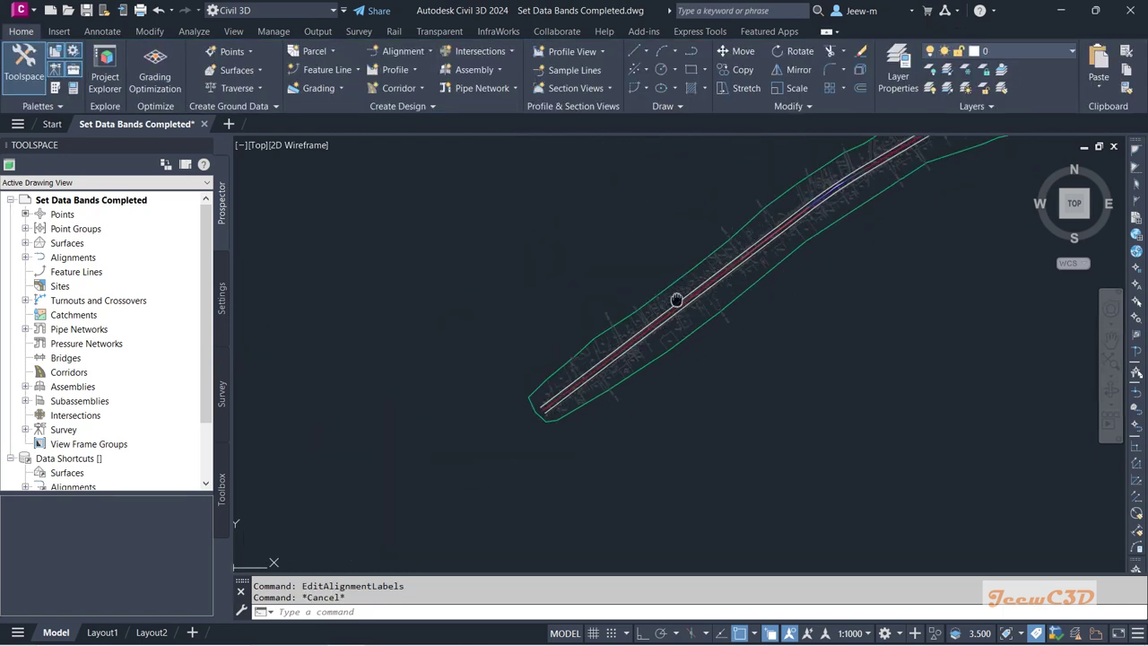
scroll(601, 308, up, 2)
scroll(625, 298, up, 3)
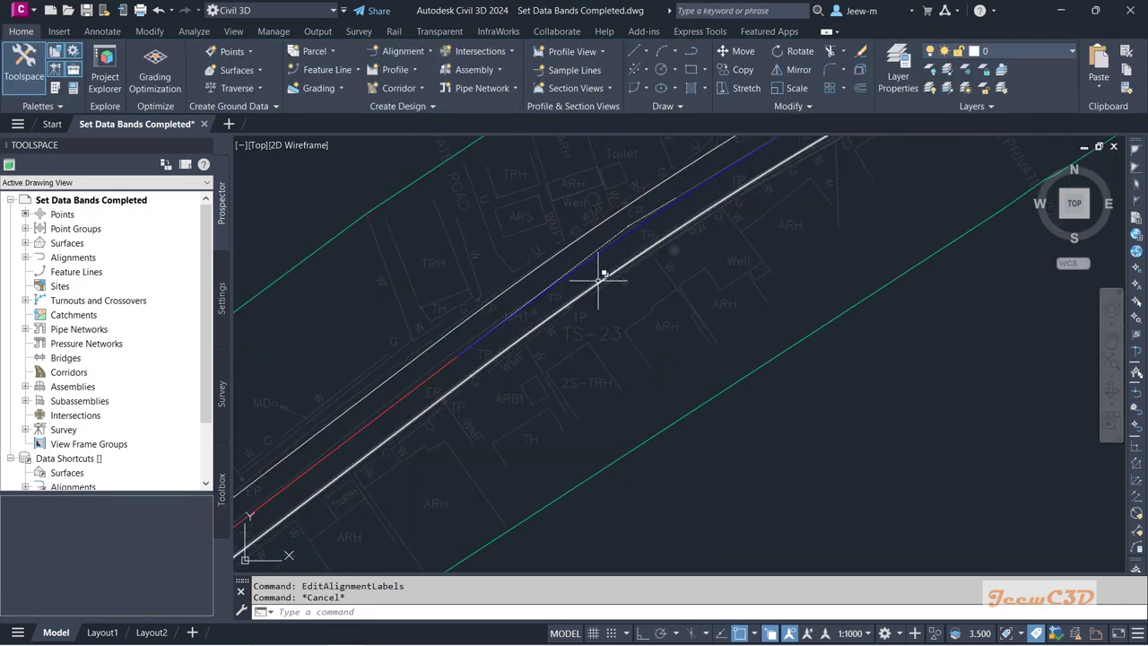
middle_drag(625, 299, 583, 385)
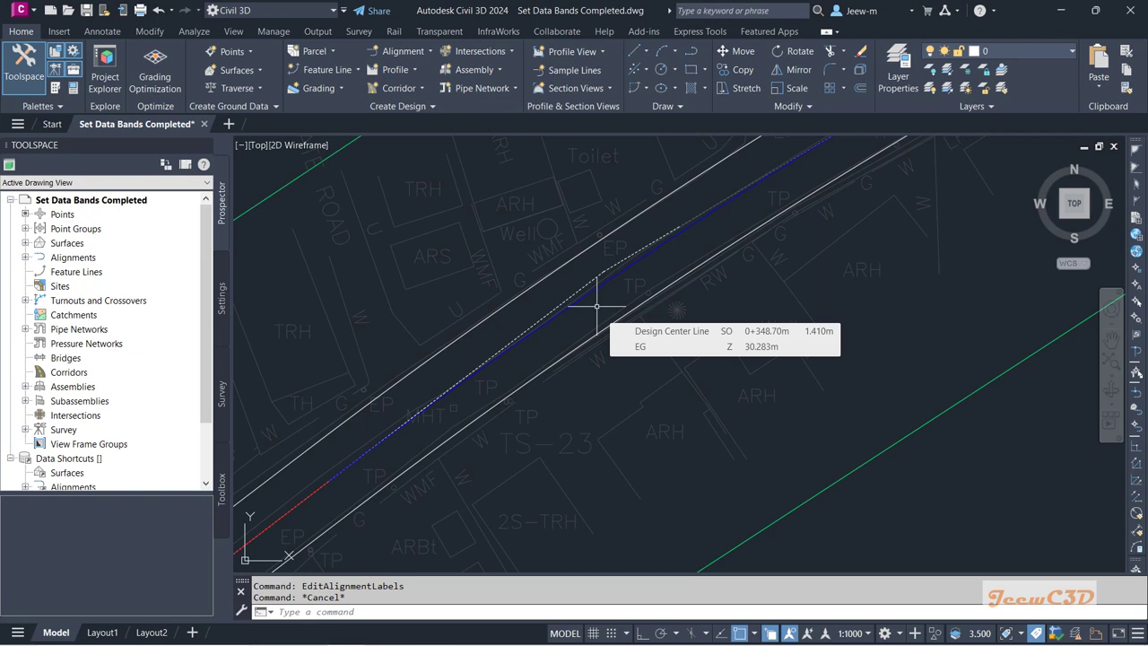
middle_drag(603, 307, 610, 341)
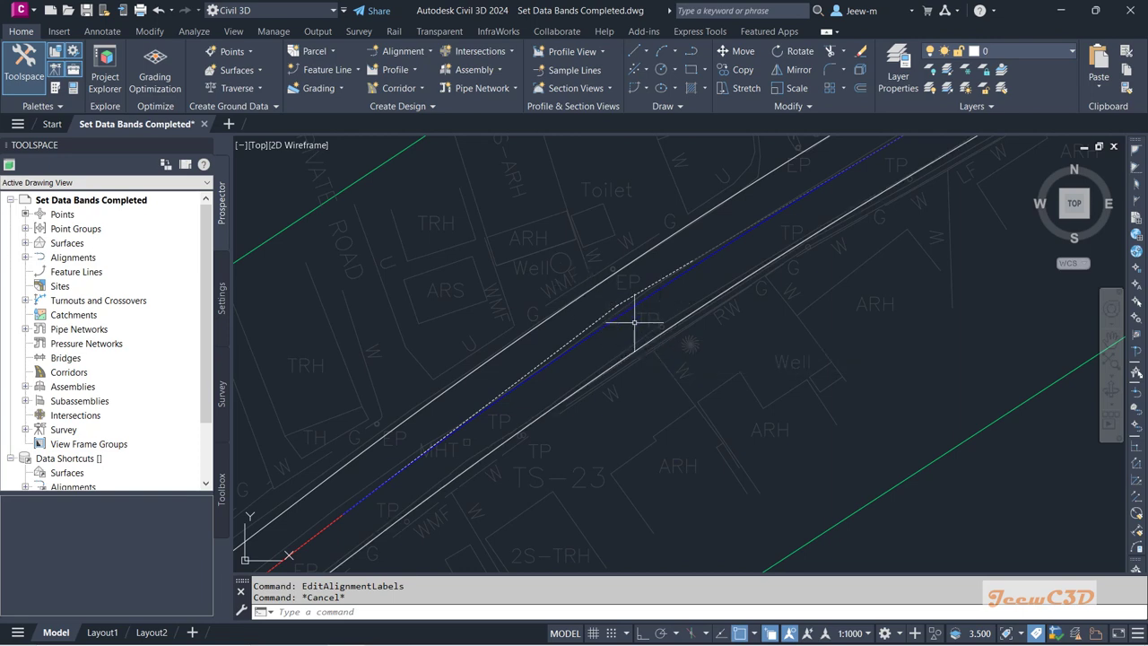
mouse_move(637, 321)
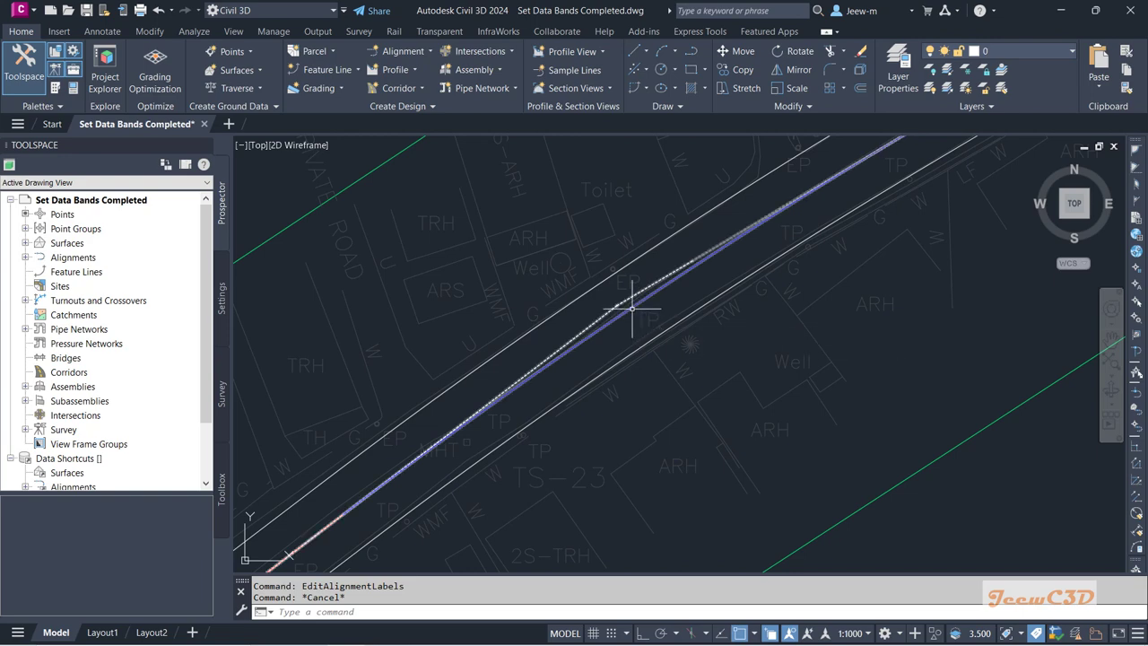
click(635, 314)
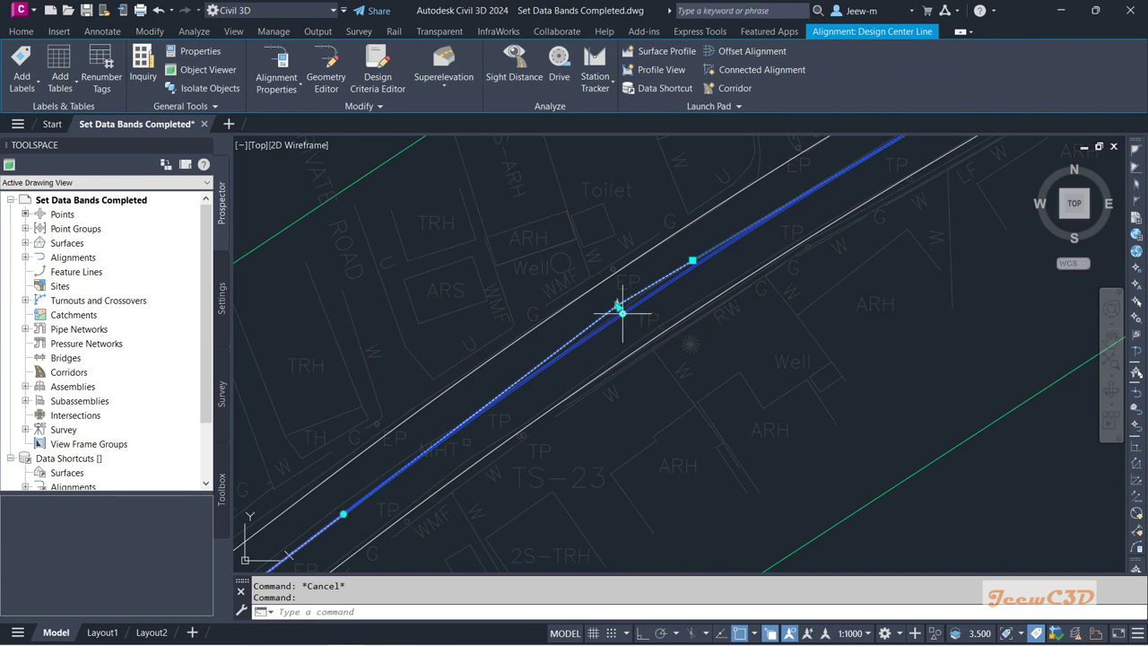
scroll(622, 314, up, 2)
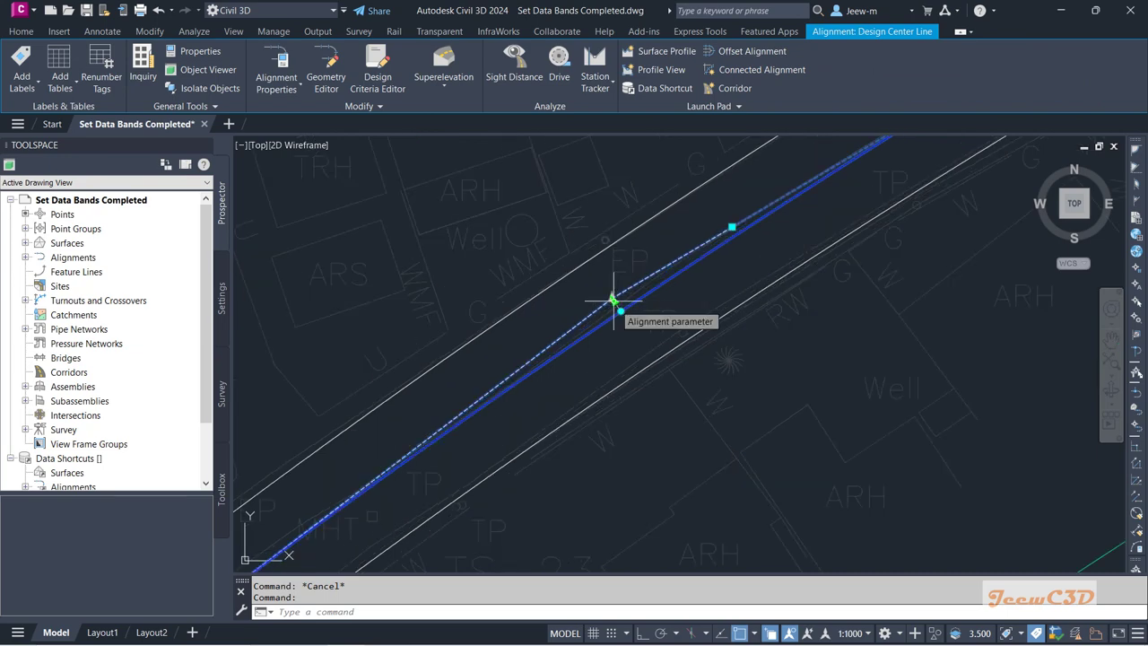
click(613, 299)
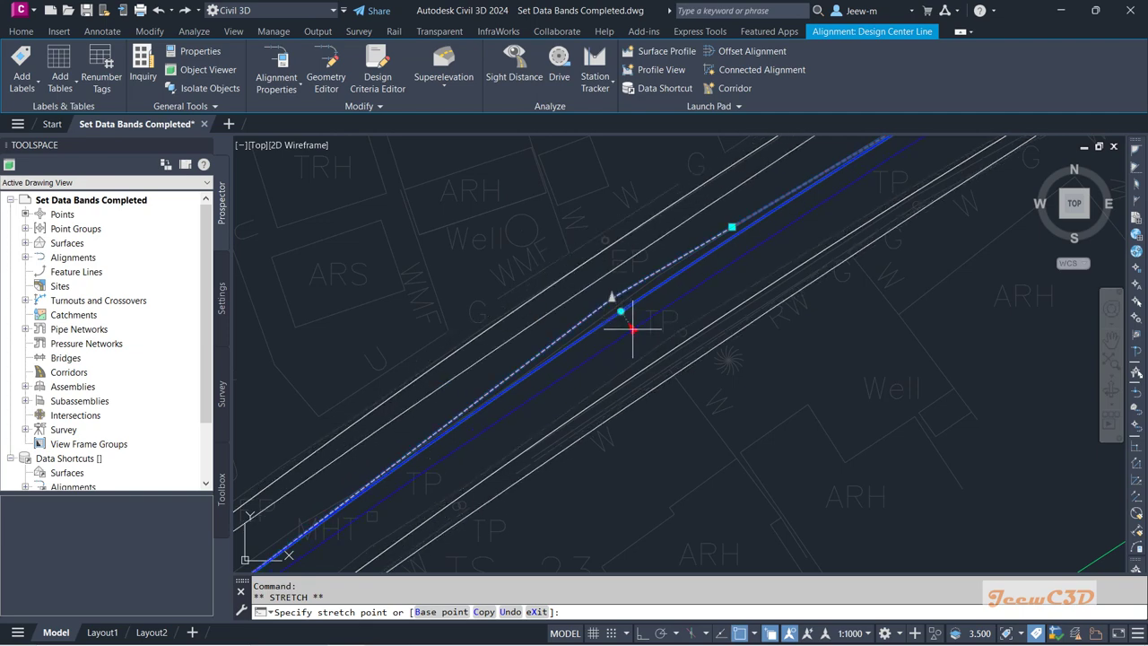
click(631, 325)
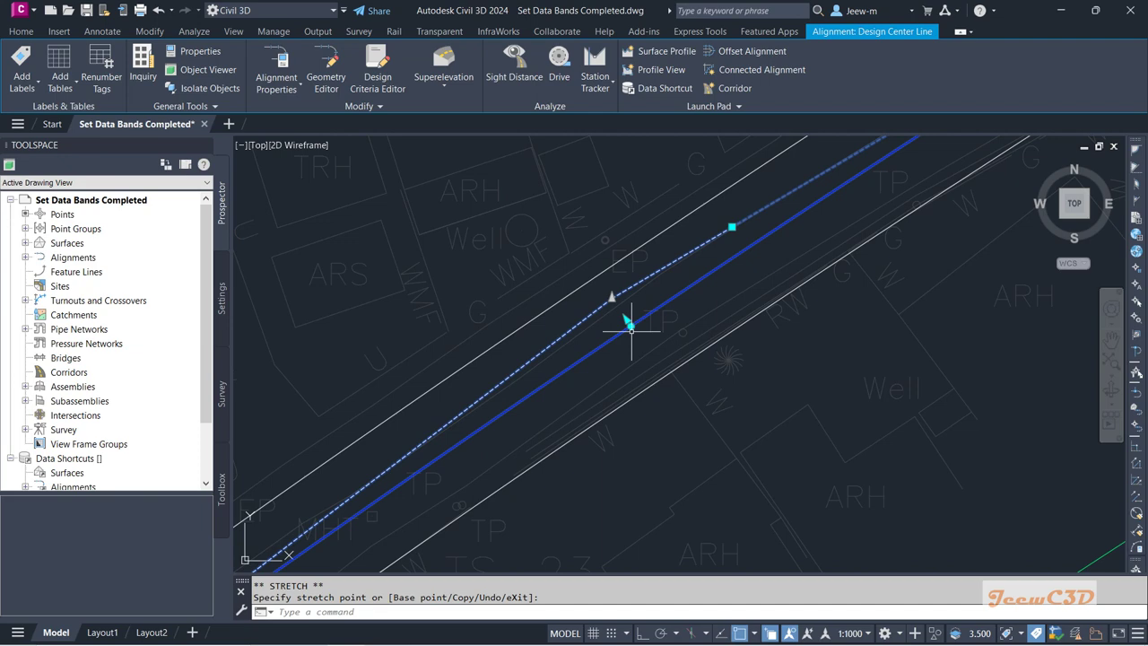
Tighten the same curve by stretching its parameter grip back towards the tangent intersection point, and undo the grip edits
click(630, 324)
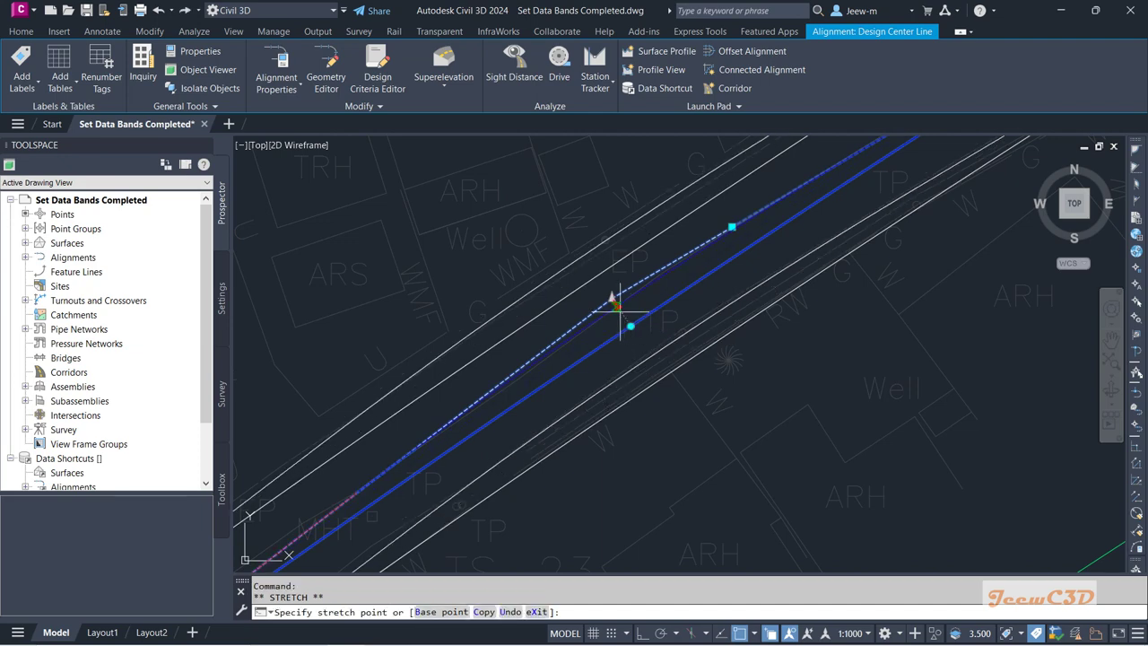
click(616, 305)
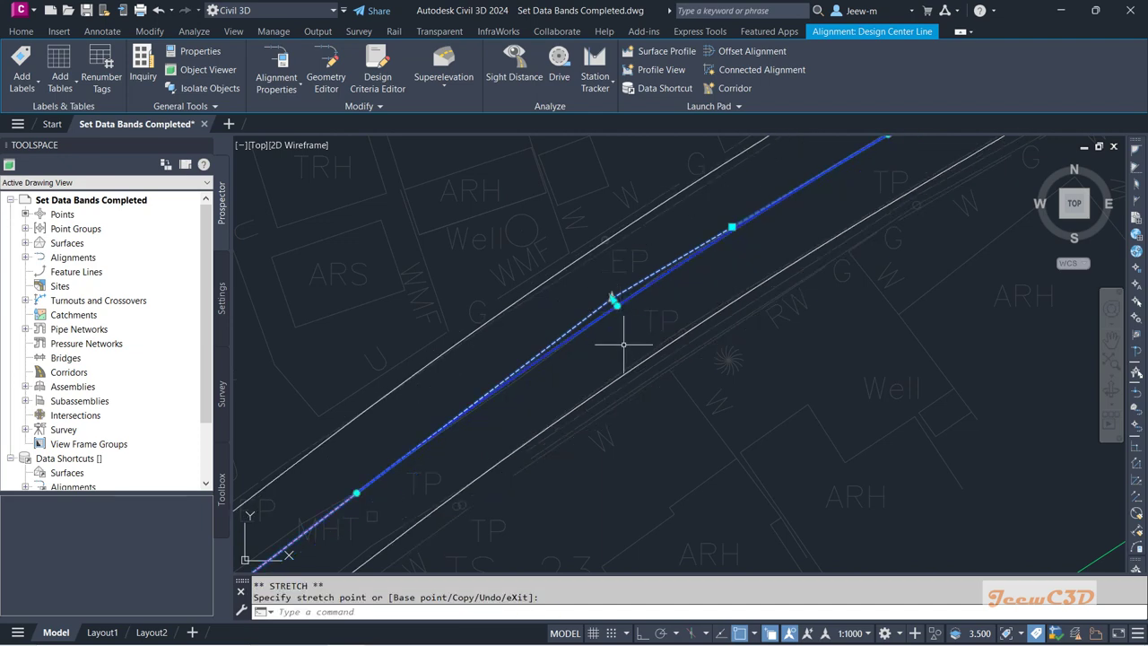
key(Escape)
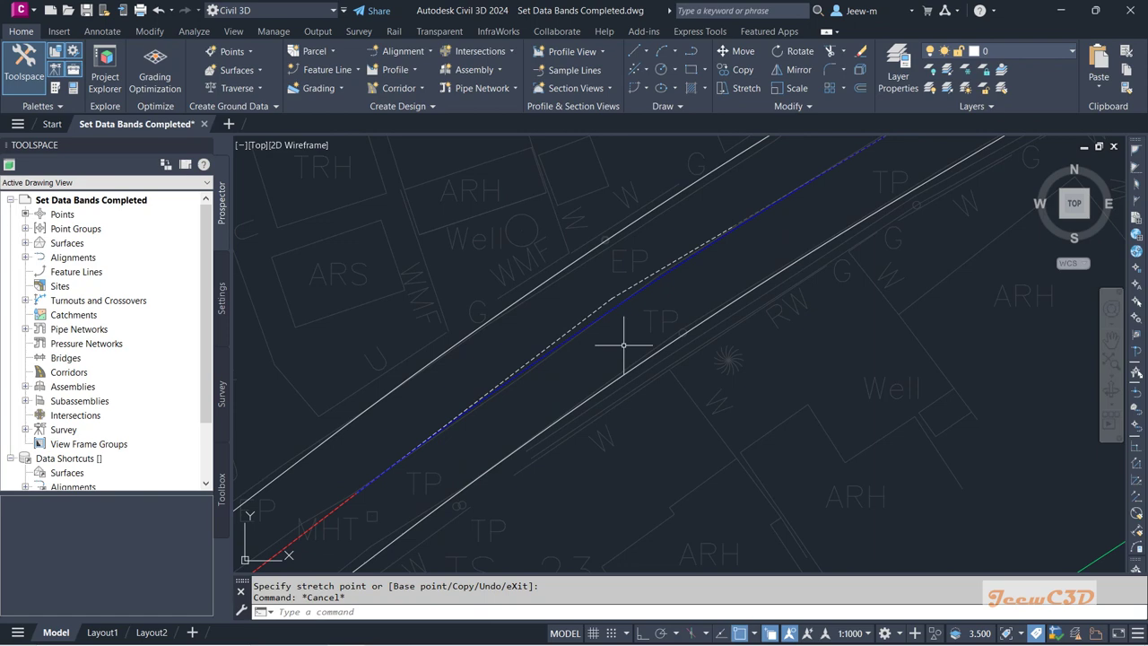
key(ctrl+z)
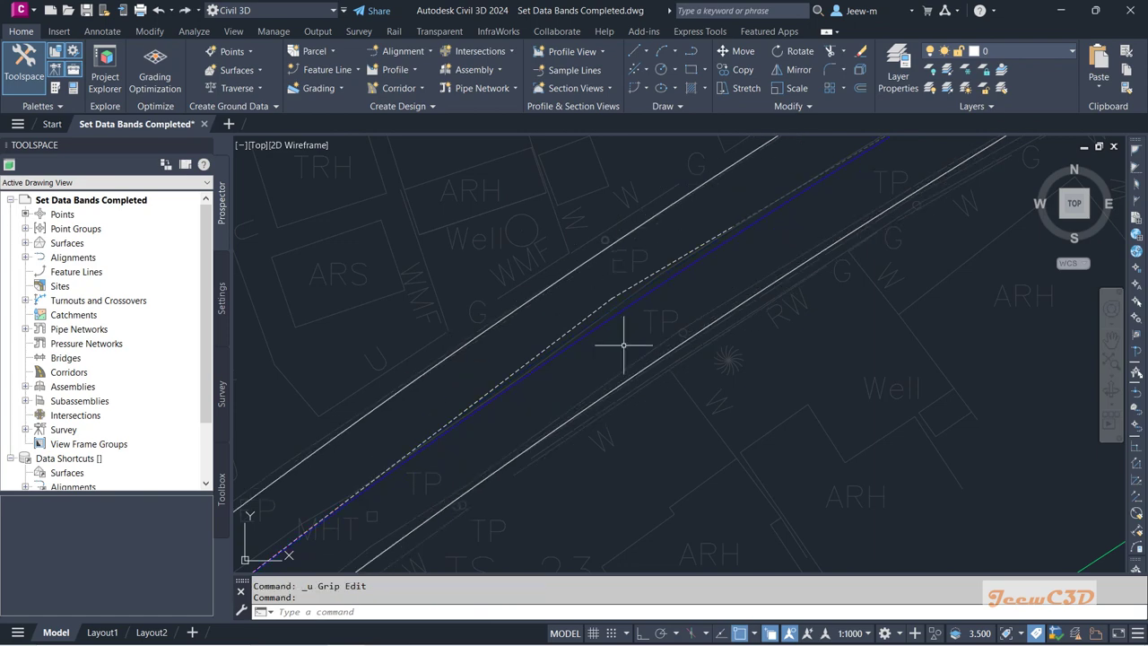
Create one offset alignment 1 m outside the Design Center Line's left 3.500 m offset, with zero offsets on the right
key(ctrl+z)
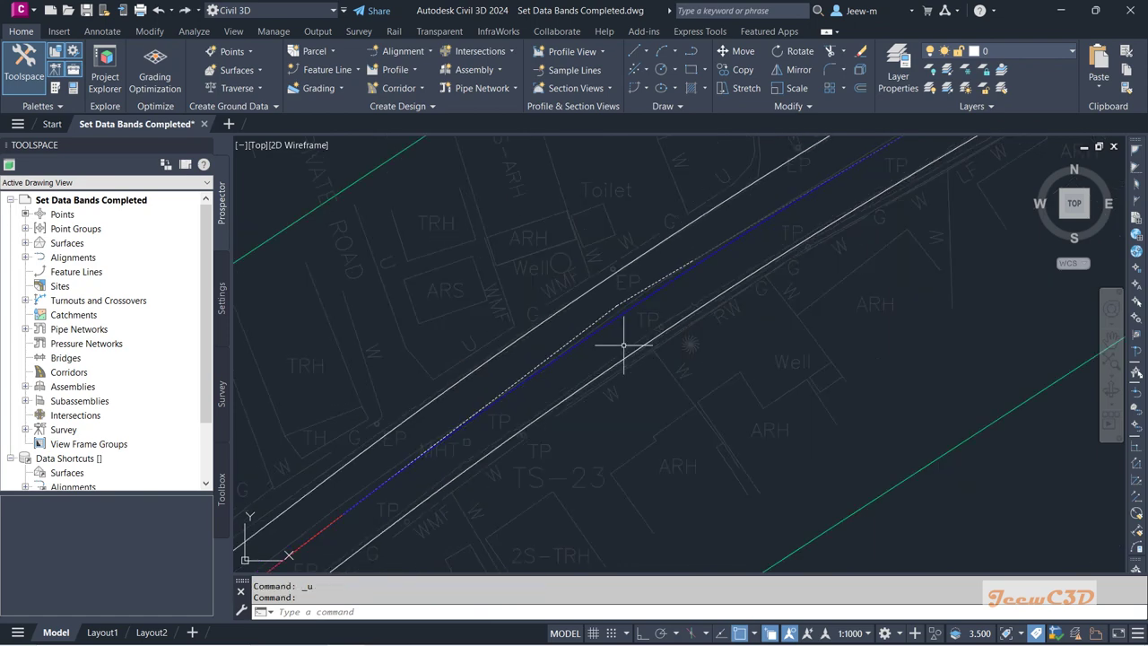
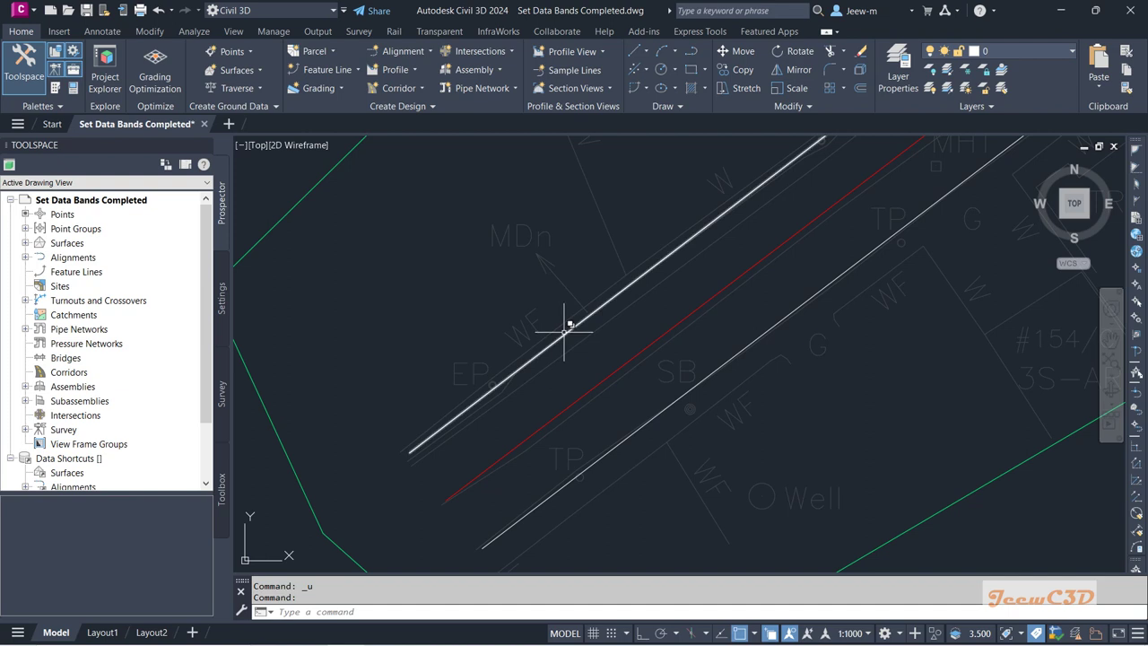
mouse_move(521, 310)
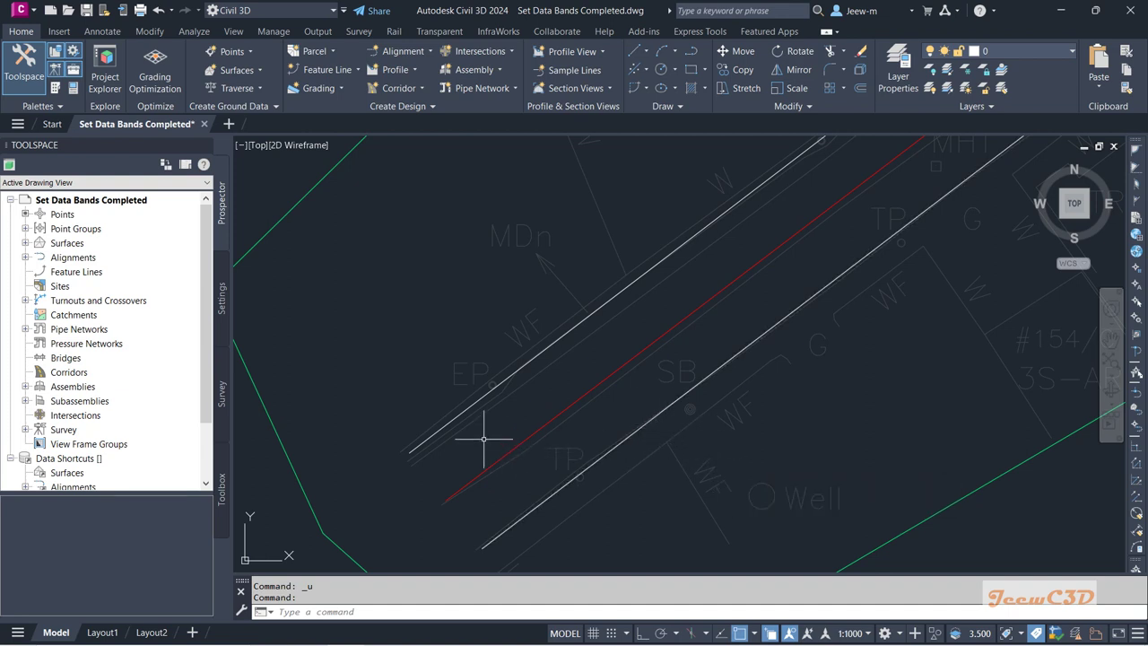
mouse_move(484, 439)
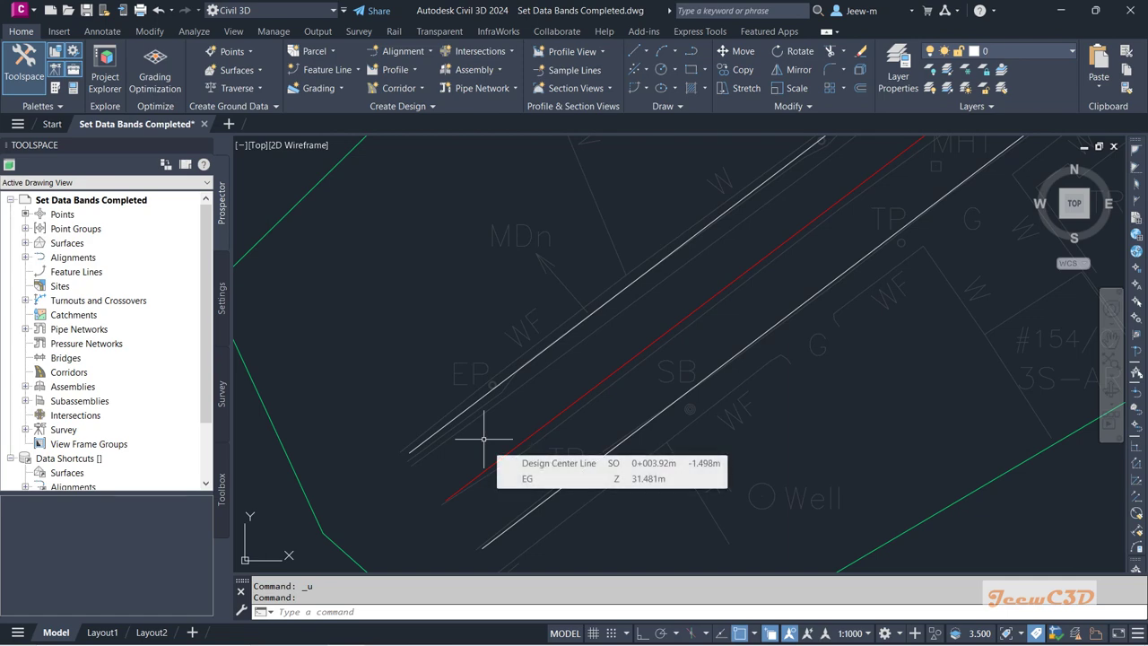
click(477, 400)
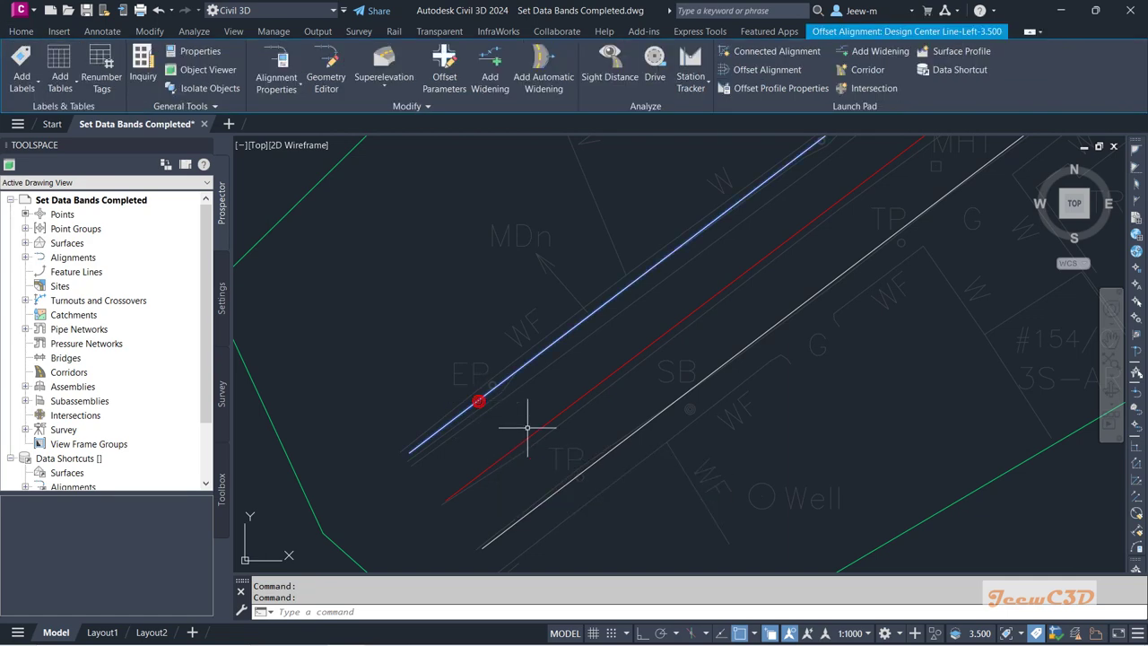
mouse_move(528, 428)
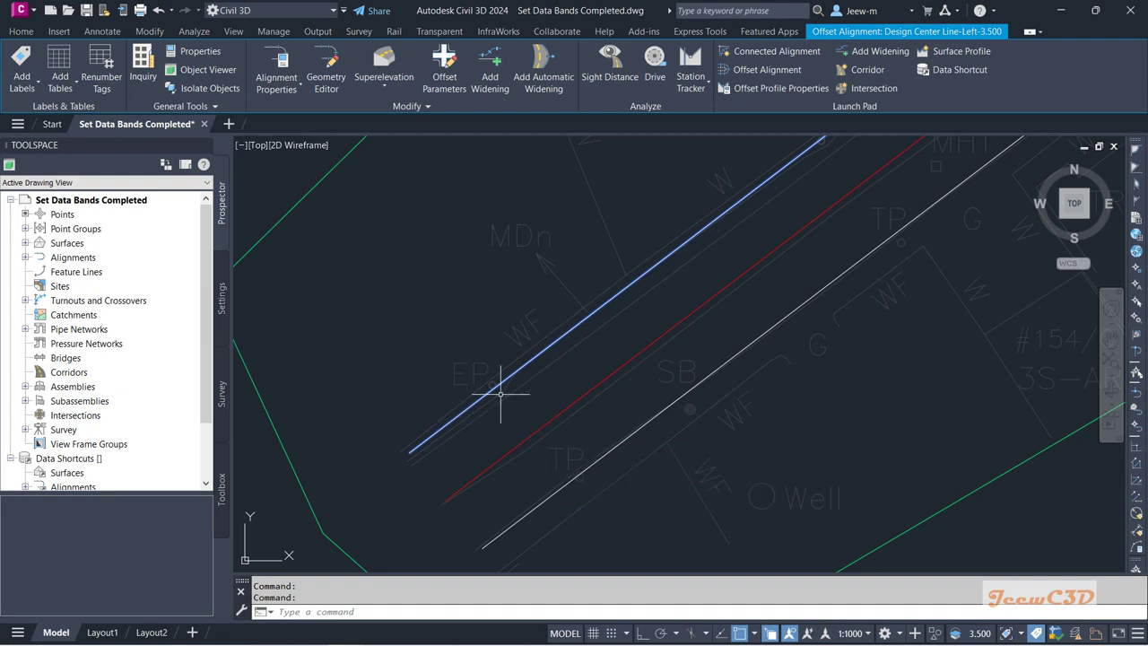
click(775, 72)
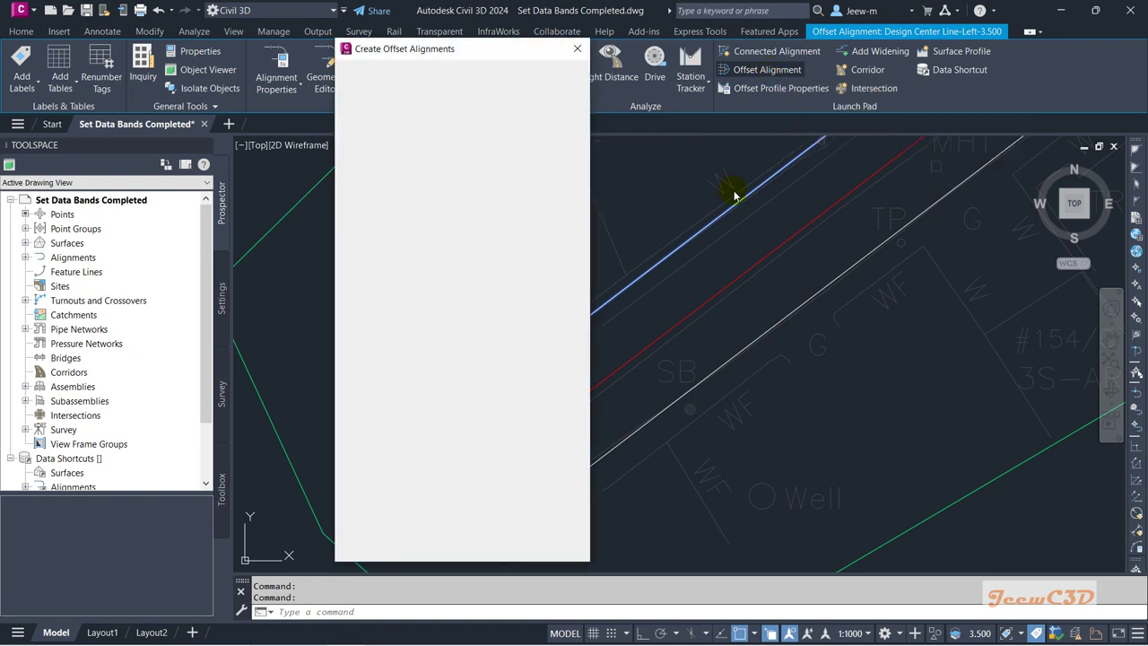
drag(486, 51, 849, 62)
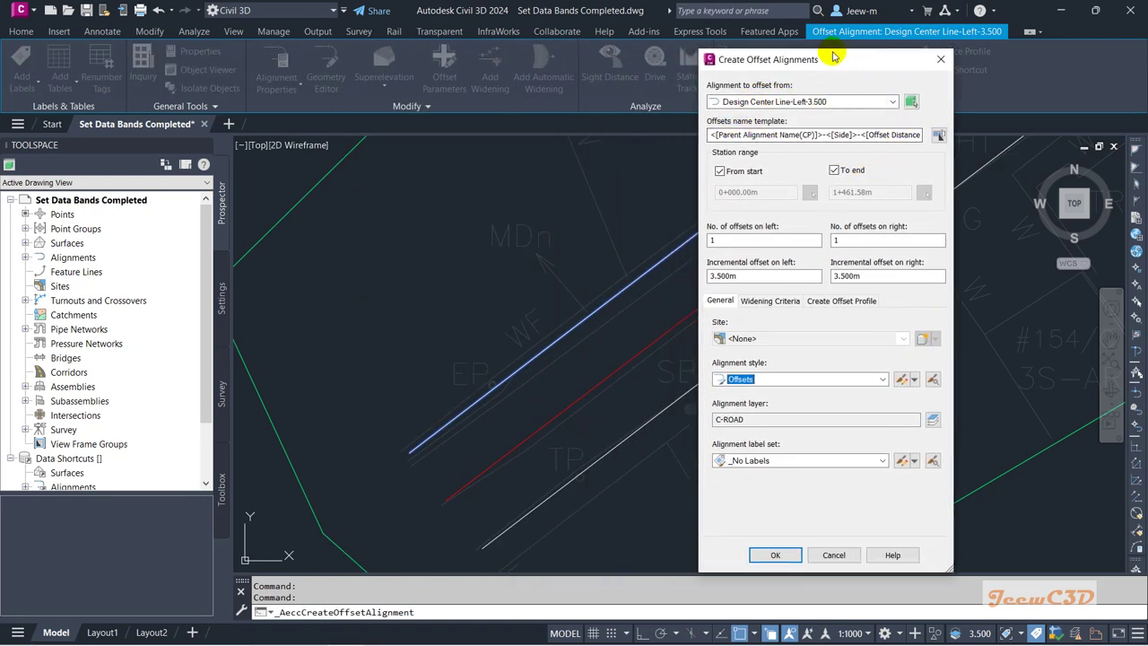
drag(832, 56, 855, 19)
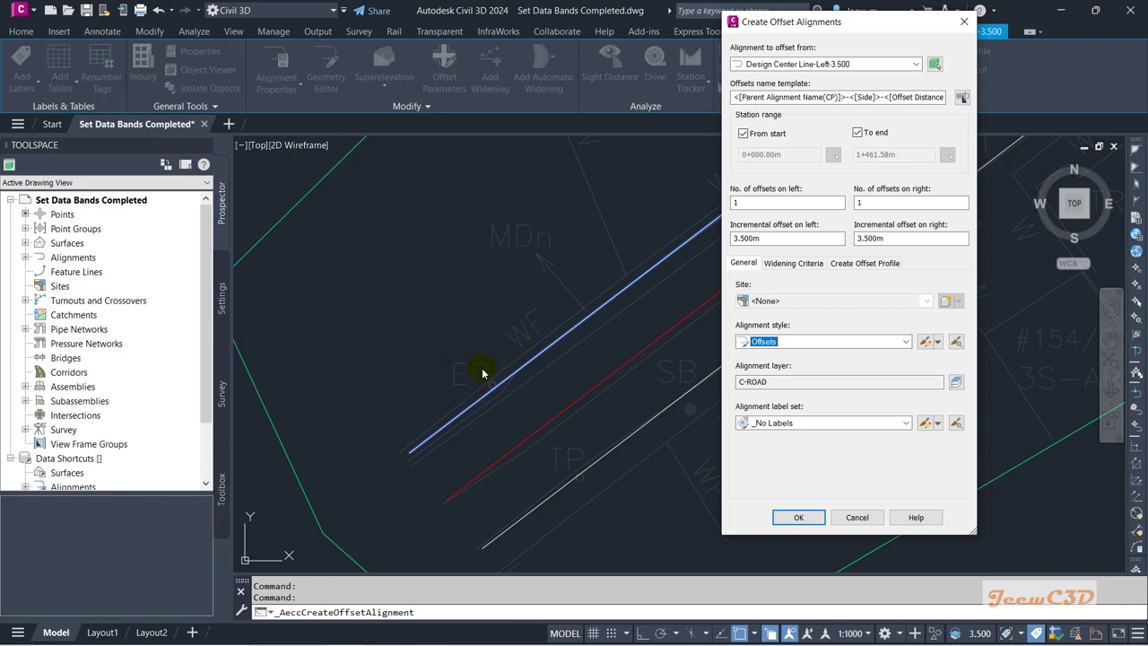
double_click(872, 203)
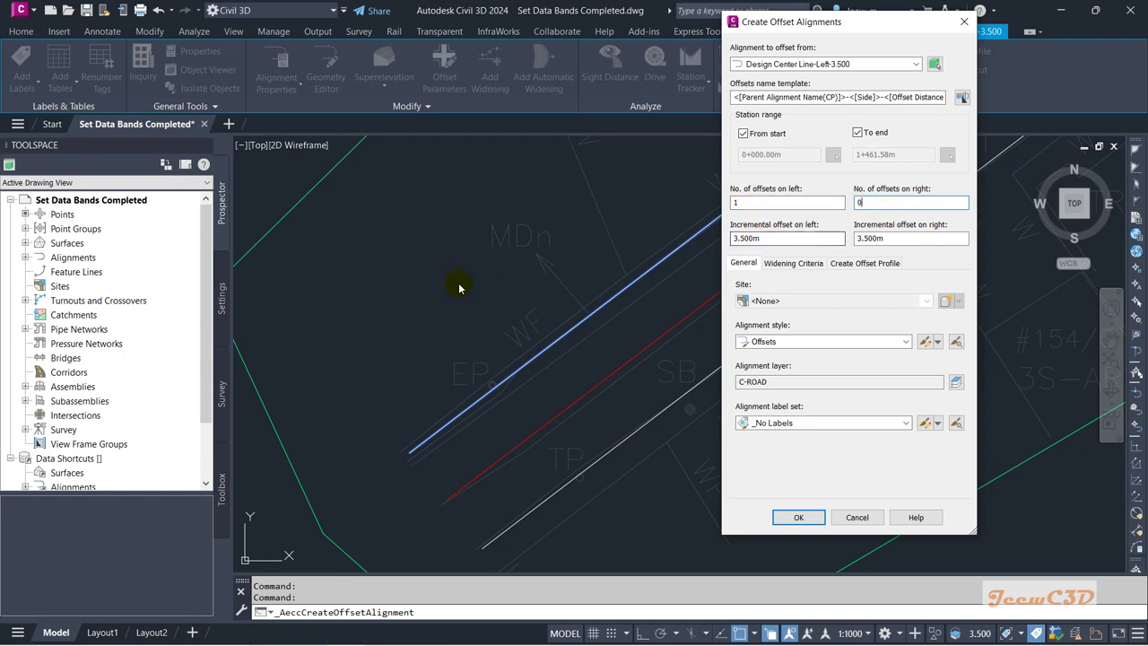
double_click(753, 239)
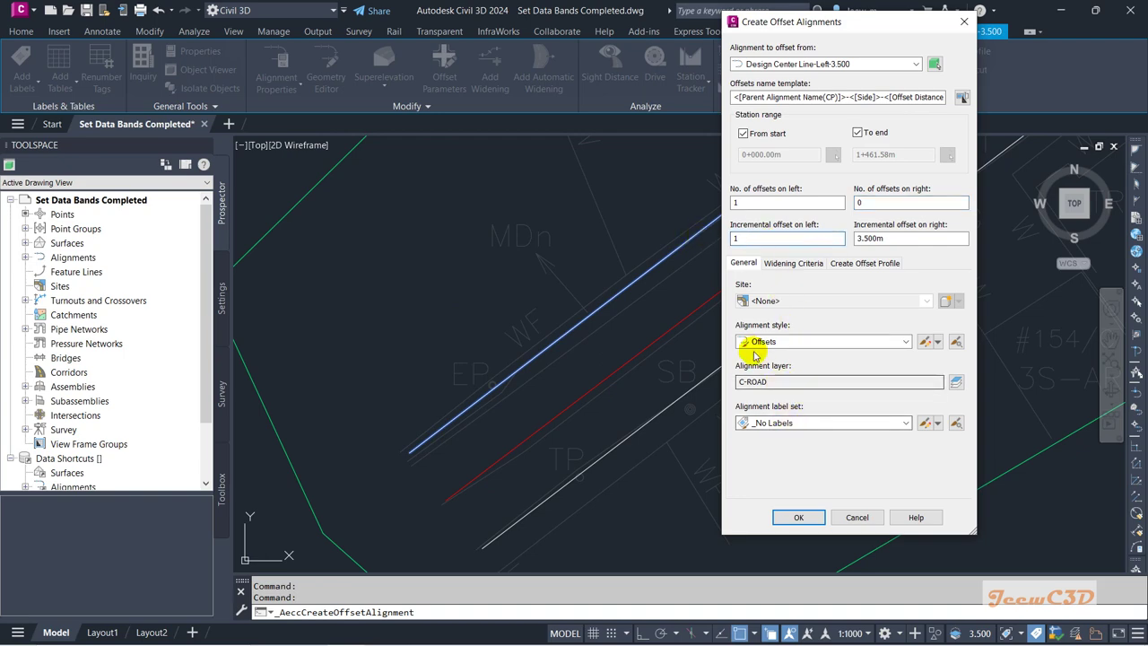
click(798, 516)
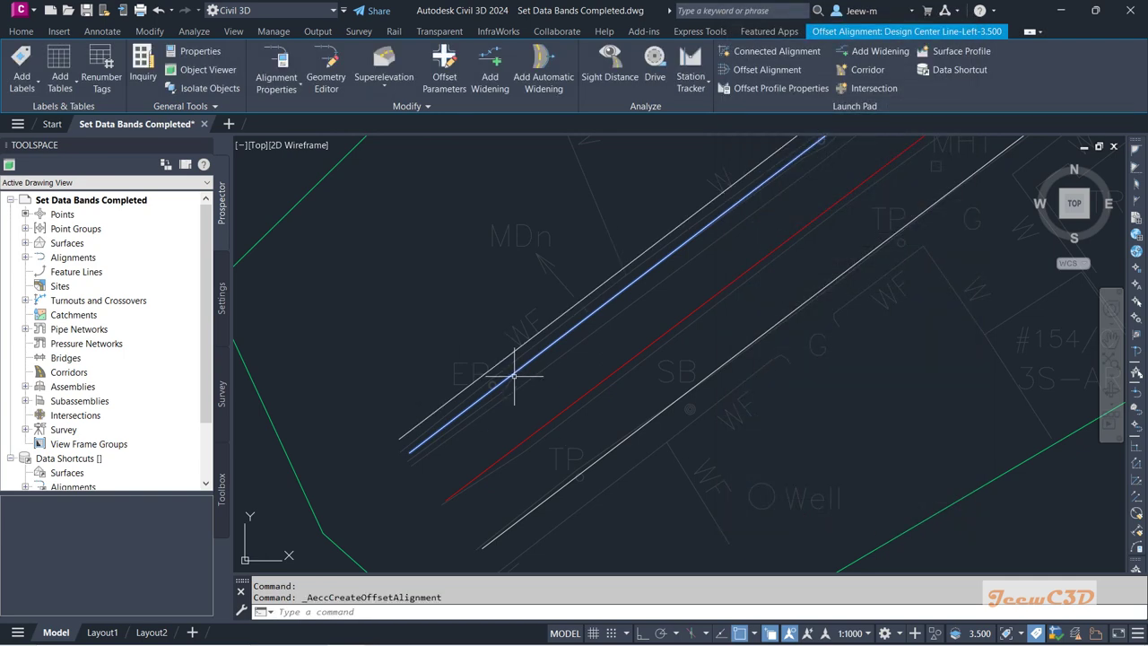
key(Escape)
Create one offset alignment 1 m outside the Design Center Line's right 3.500 m offset, with zero offsets on the left
scroll(615, 338, down, 3)
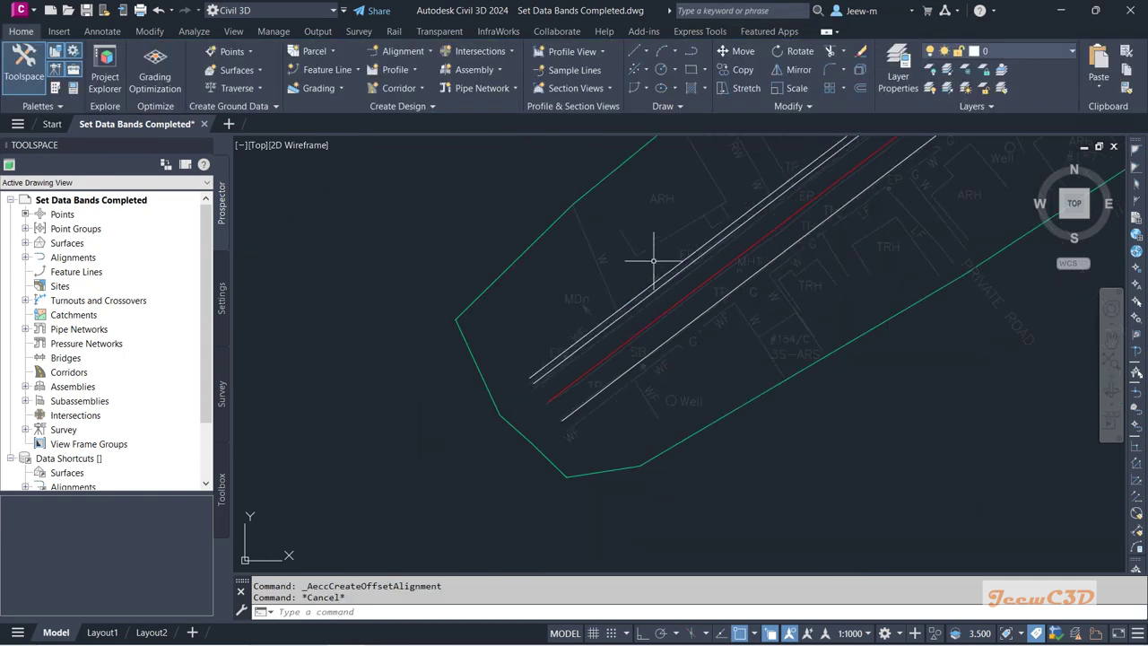
scroll(592, 351, up, 2)
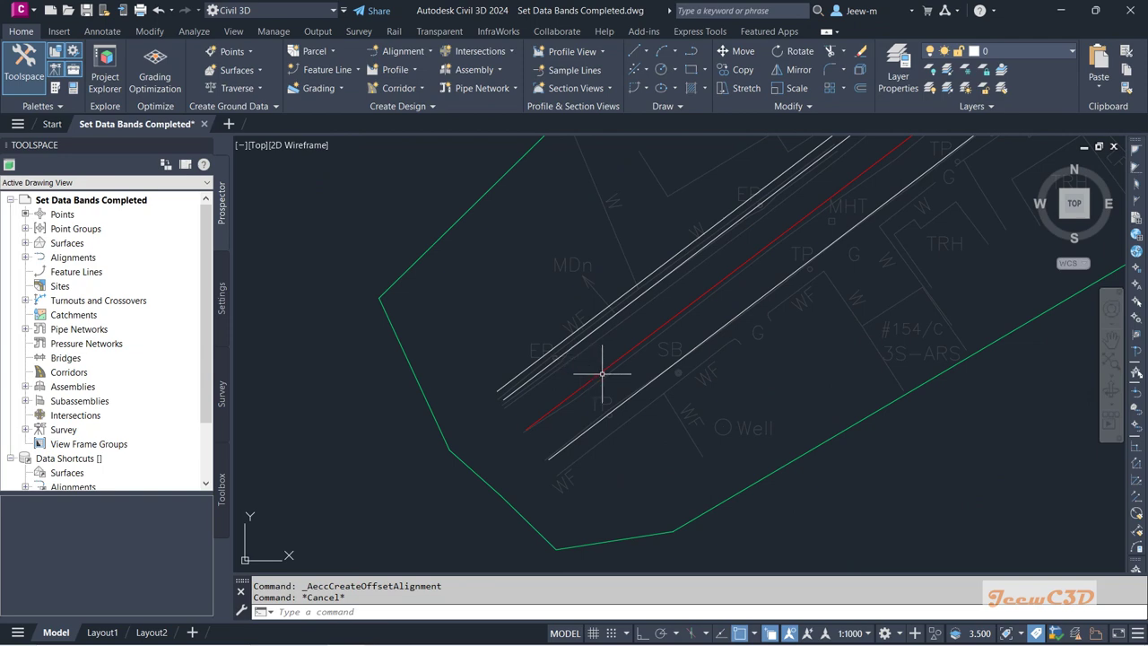
scroll(593, 424, up, 2)
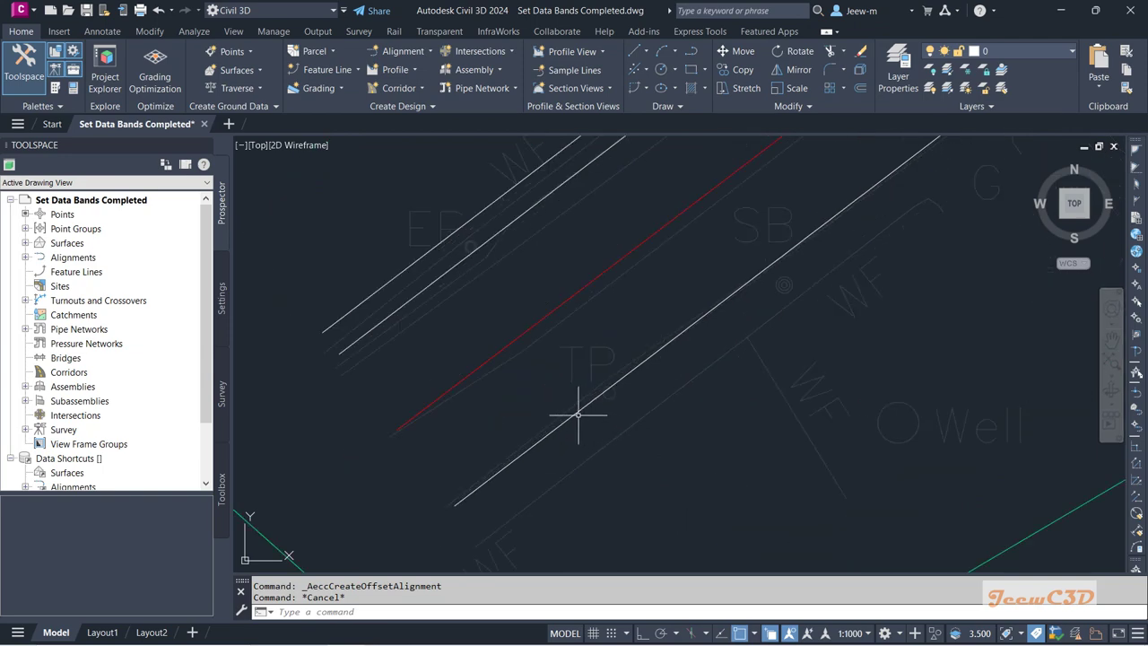
click(581, 409)
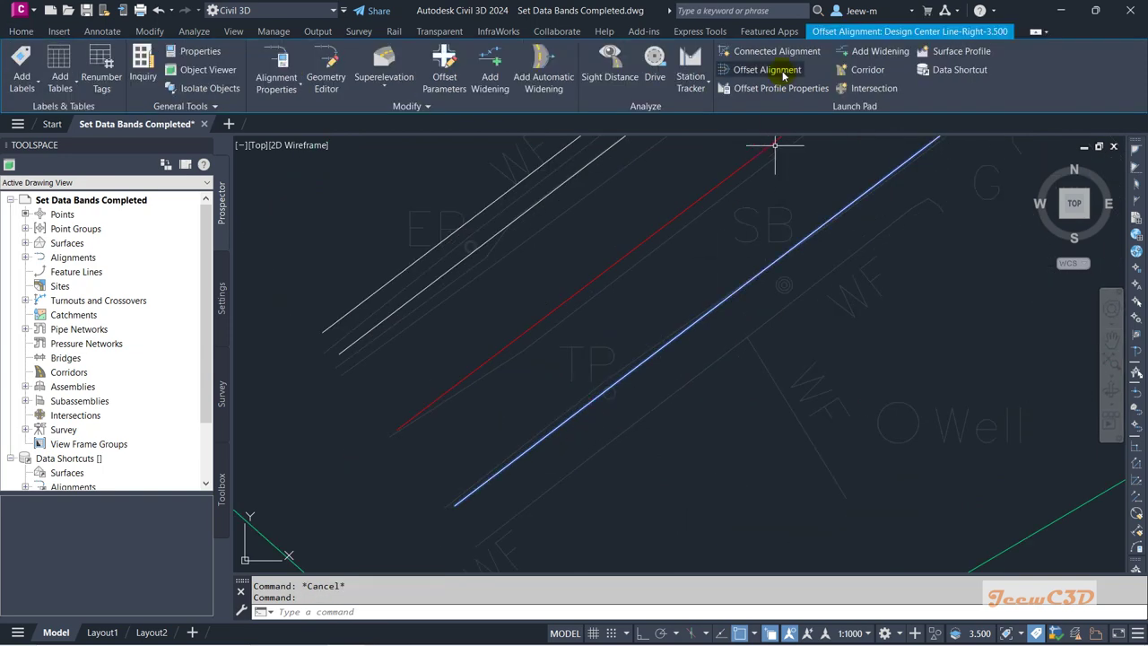
click(779, 70)
double_click(744, 203)
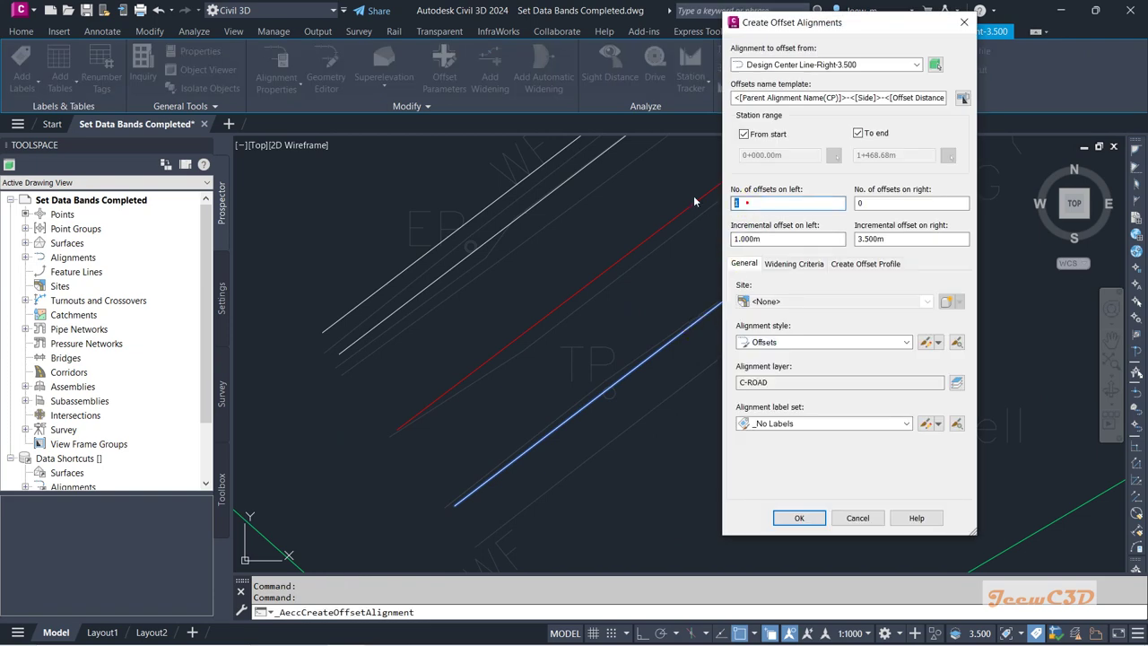
double_click(859, 202)
double_click(901, 238)
text(1)
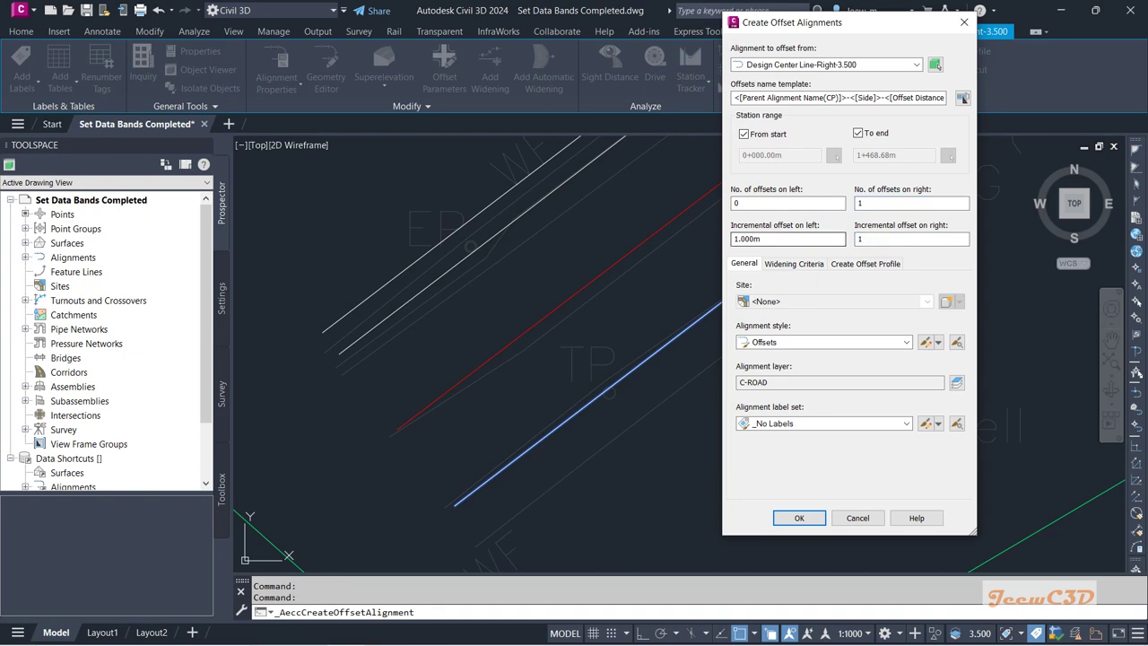
click(794, 518)
scroll(627, 376, down, 2)
scroll(795, 332, down, 2)
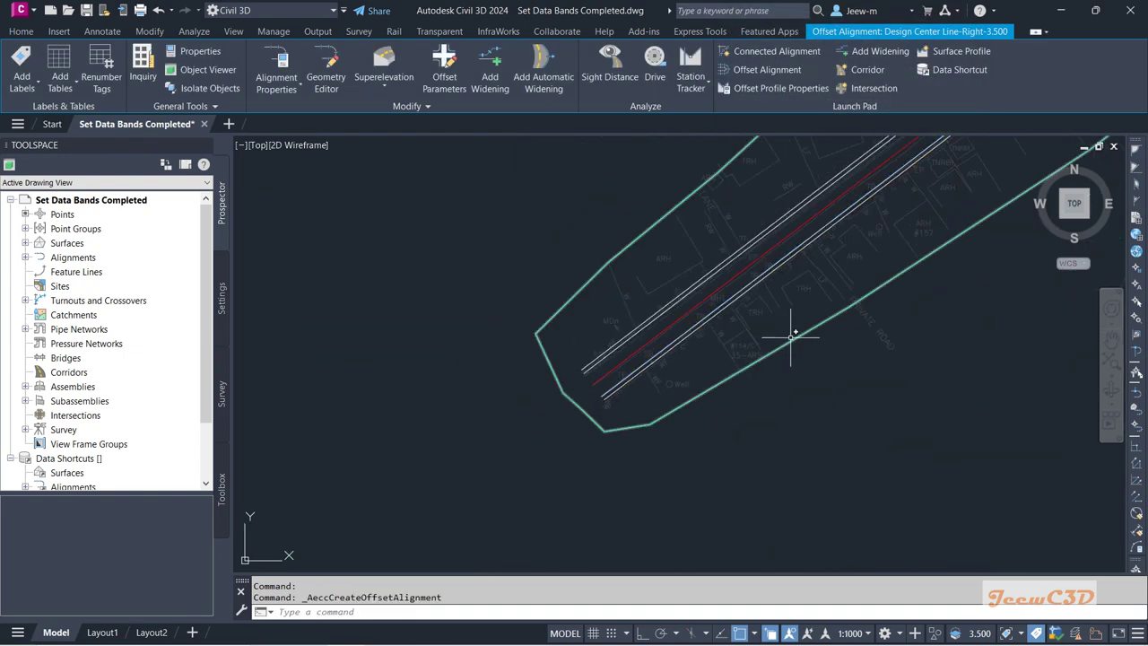
key(Escape)
Preview stretching the Design Center Line's curve by its grip to check how the inner and outer offset alignments follow, and cancel the stretch
scroll(546, 441, down, 3)
scroll(650, 376, up, 5)
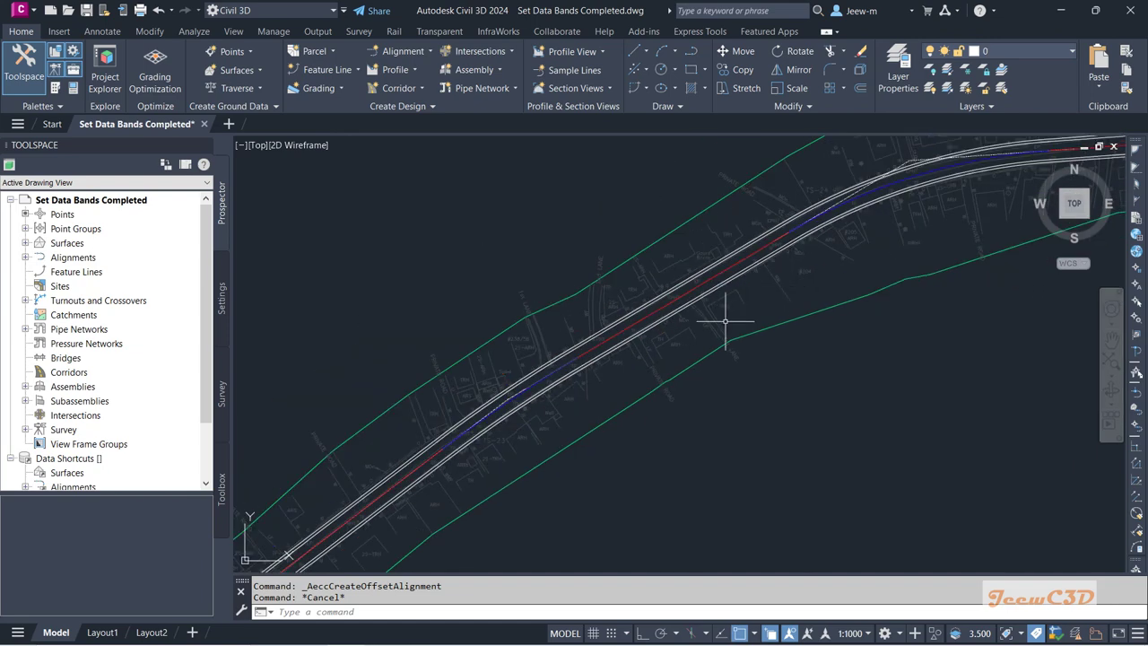
scroll(478, 419, up, 3)
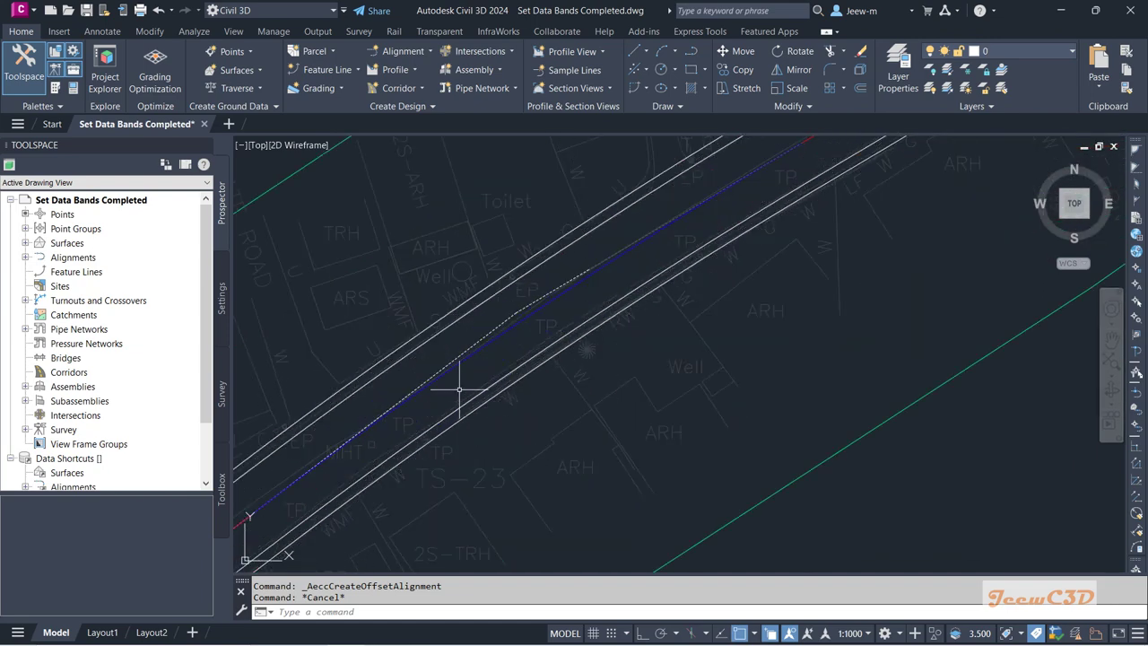
scroll(462, 347, up, 2)
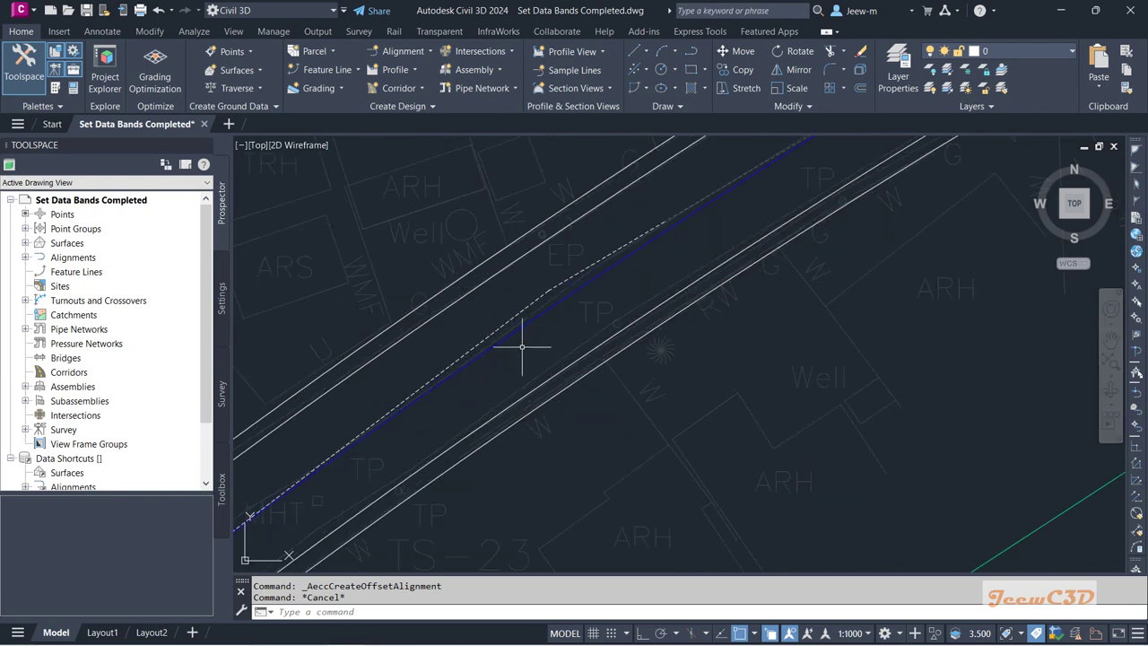
click(542, 315)
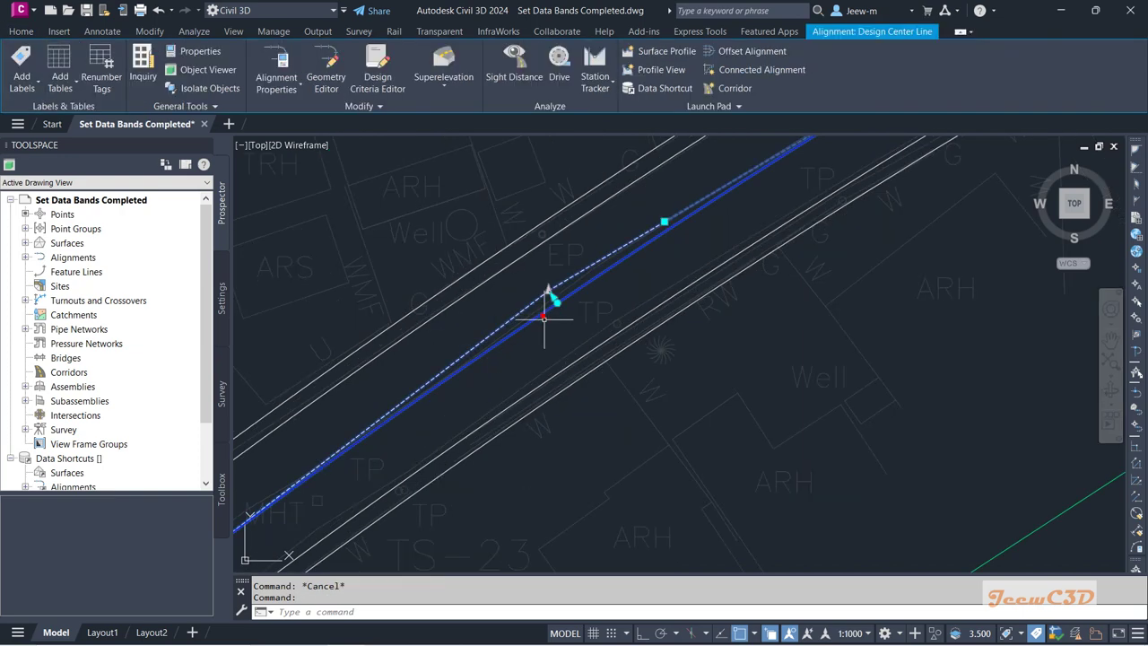
scroll(563, 311, up, 1)
click(545, 285)
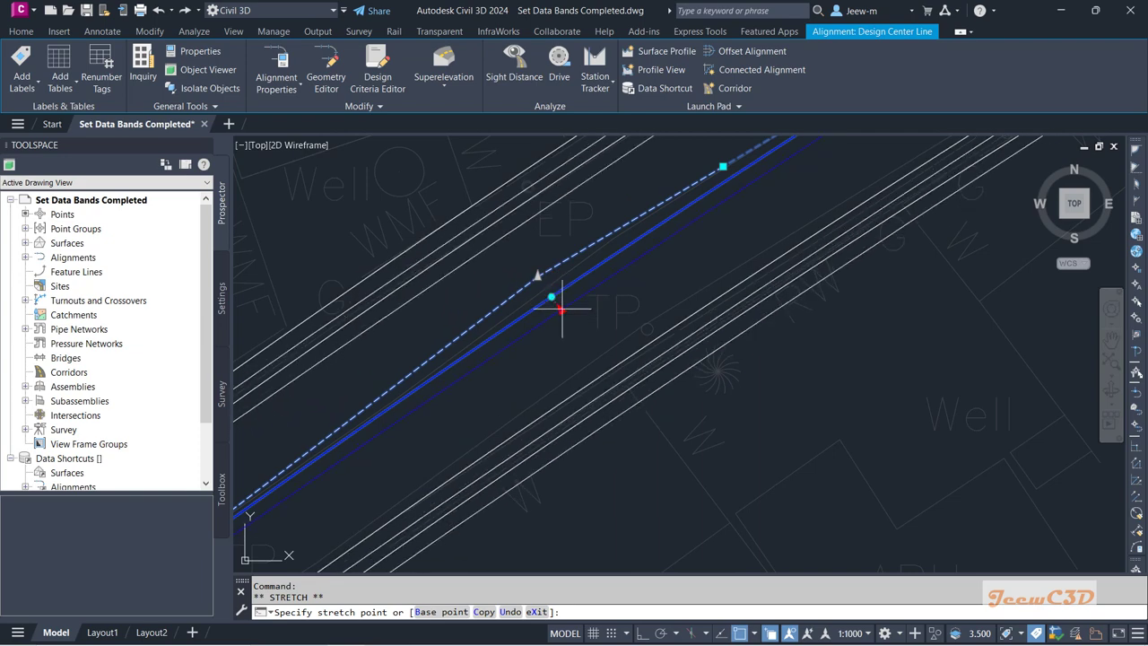
key(Escape)
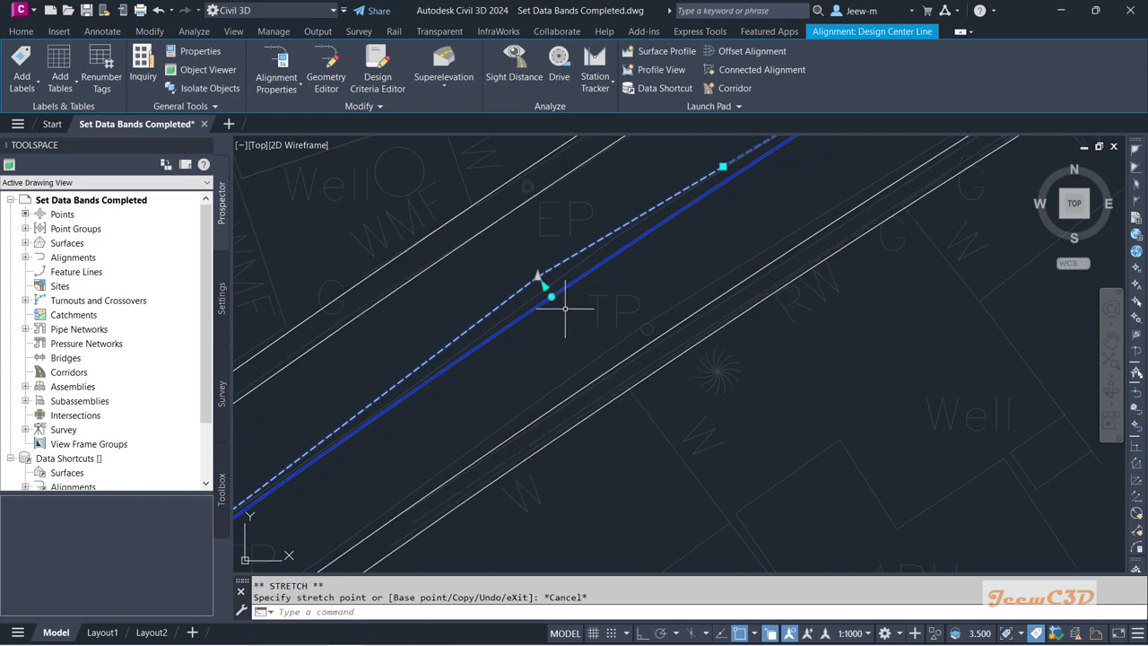
key(Escape)
Add station labels to the Design Center Line by importing the Major Minor and Geometry Points label set into its alignment labels
scroll(564, 309, down, 4)
middle_drag(530, 372, 668, 345)
scroll(668, 345, down, 2)
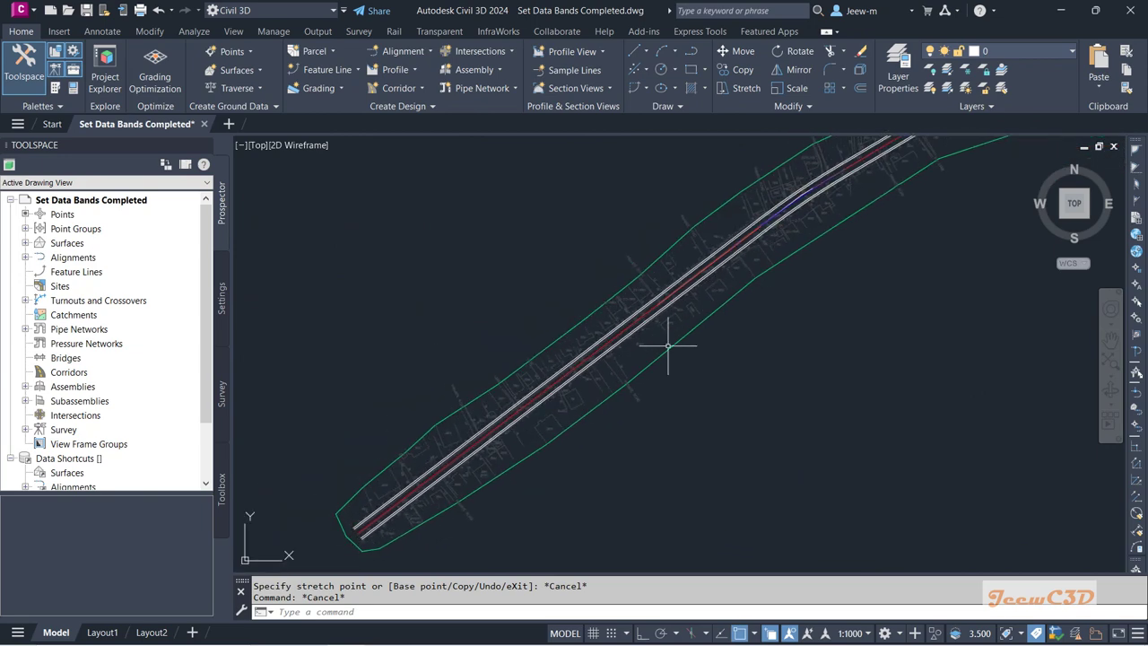
scroll(546, 377, up, 6)
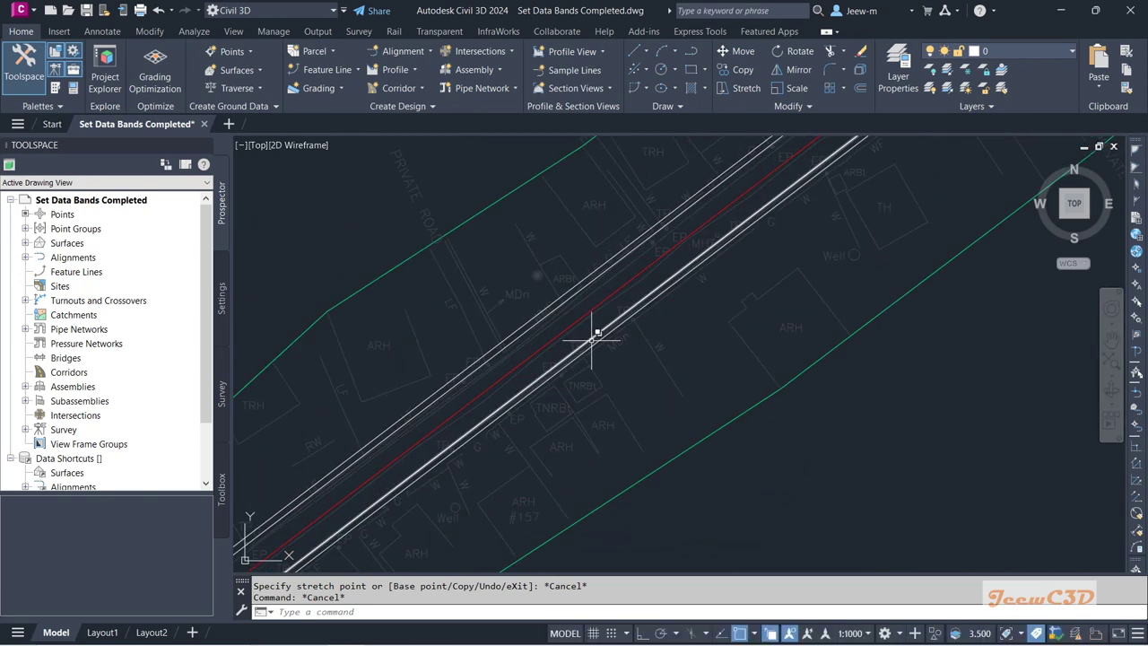
scroll(539, 355, up, 2)
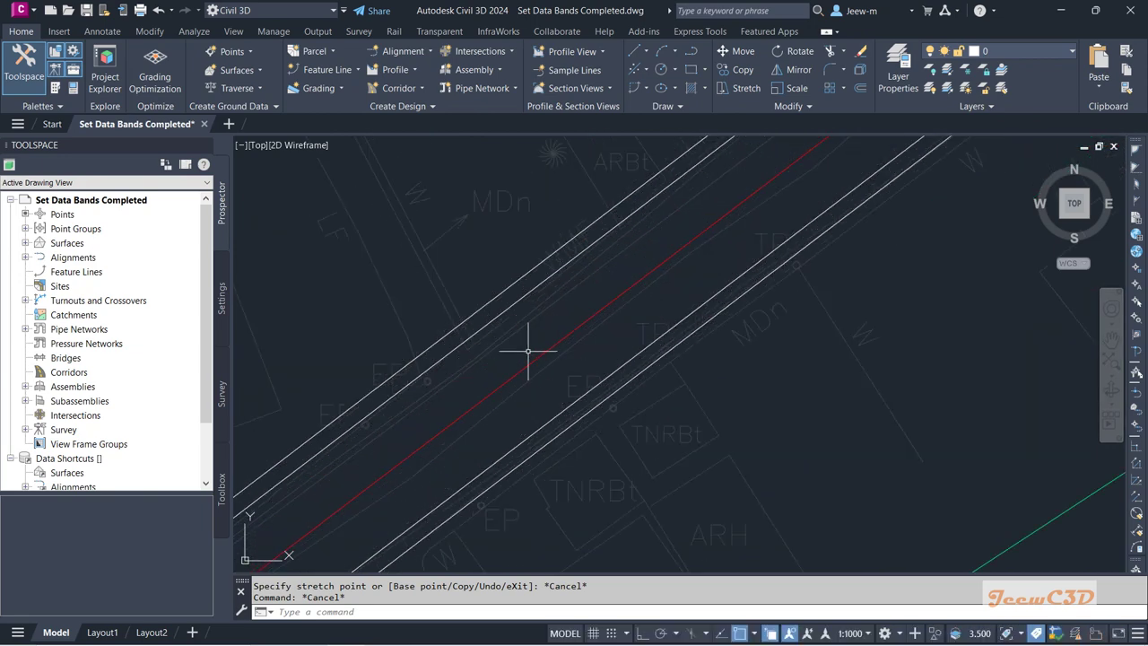
click(576, 332)
right_click(580, 296)
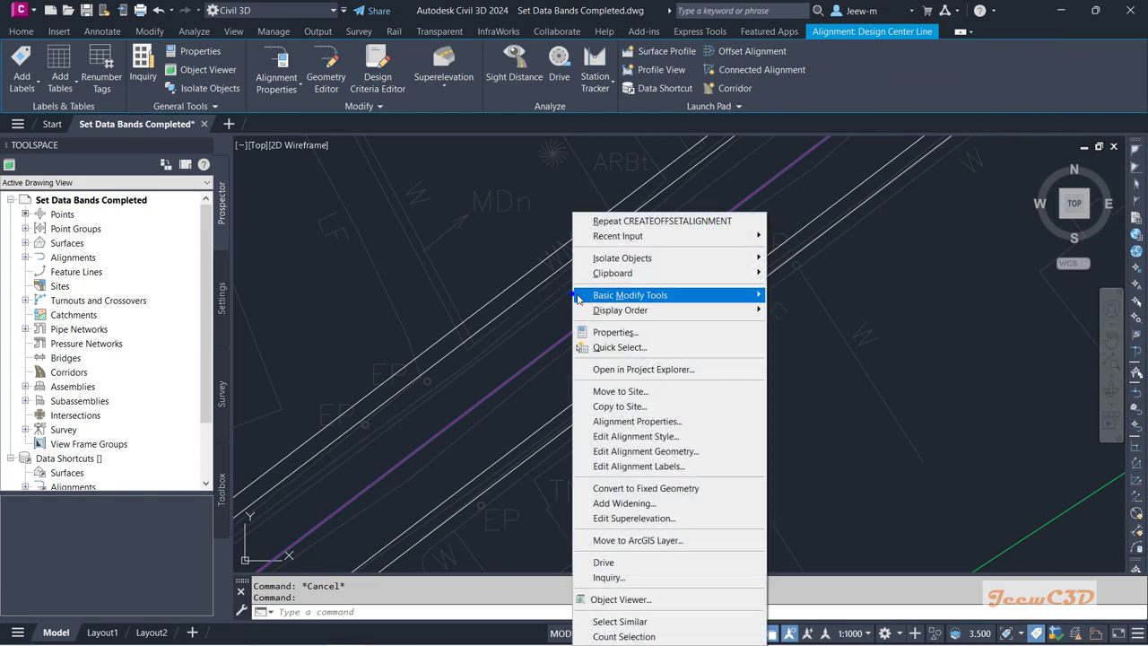
click(668, 467)
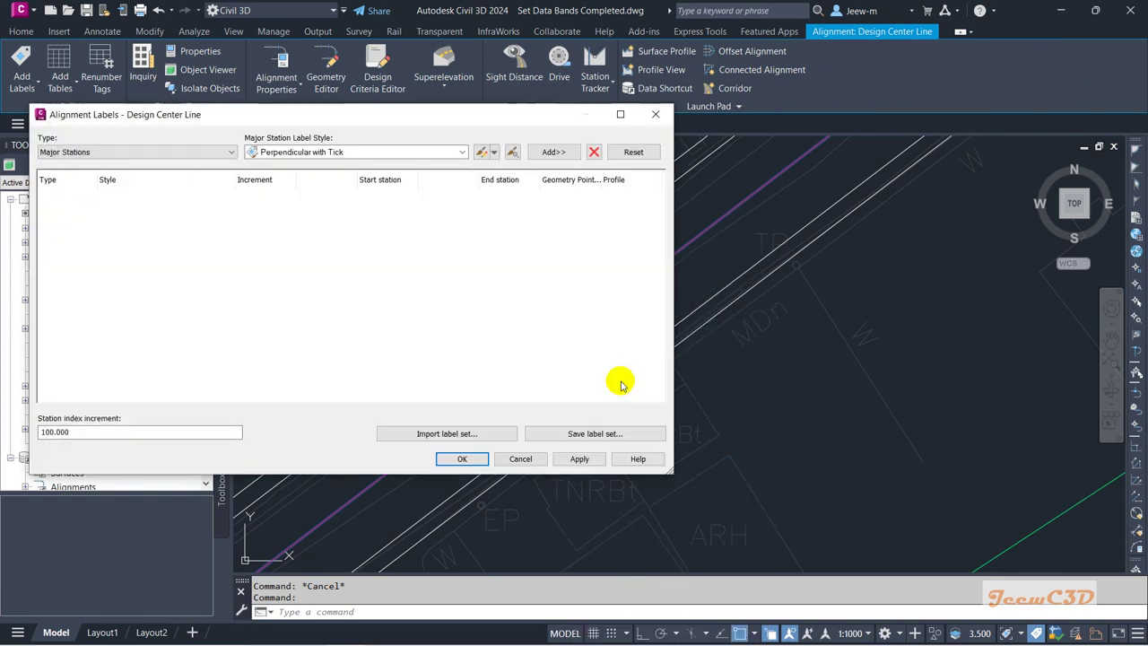
click(466, 435)
click(282, 203)
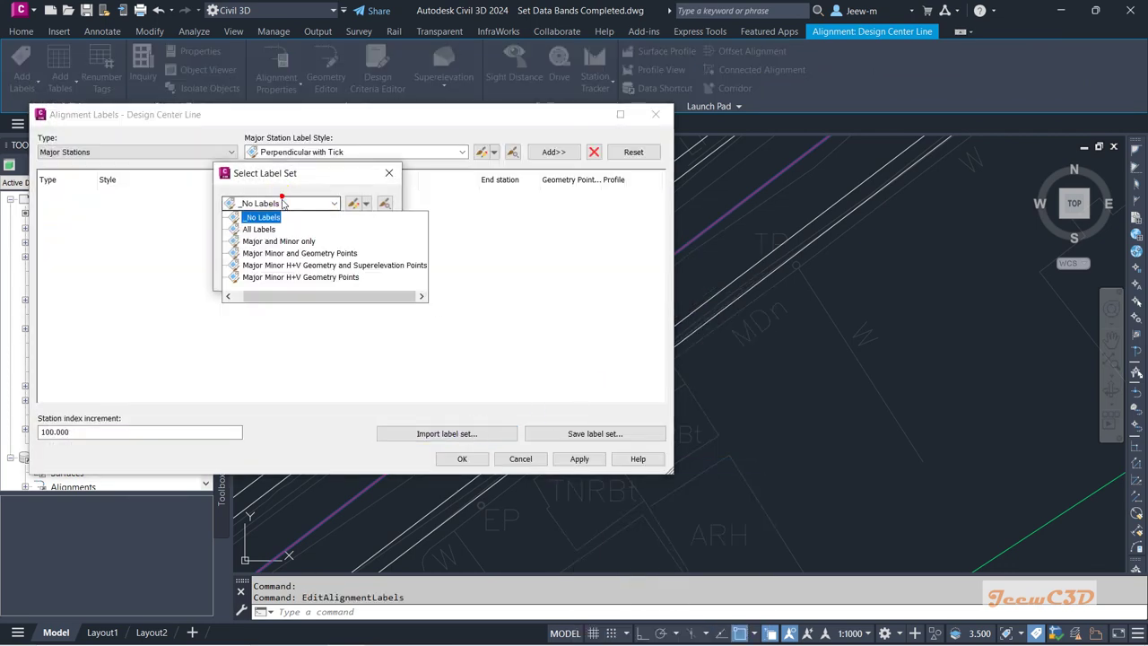
click(309, 254)
click(259, 274)
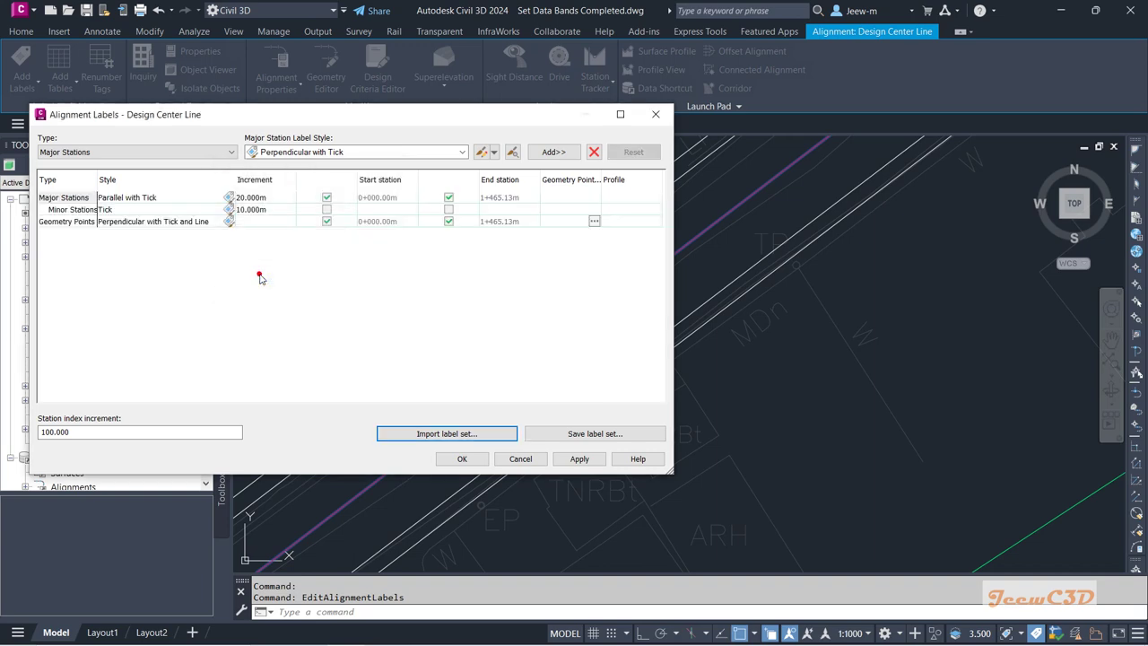
click(462, 458)
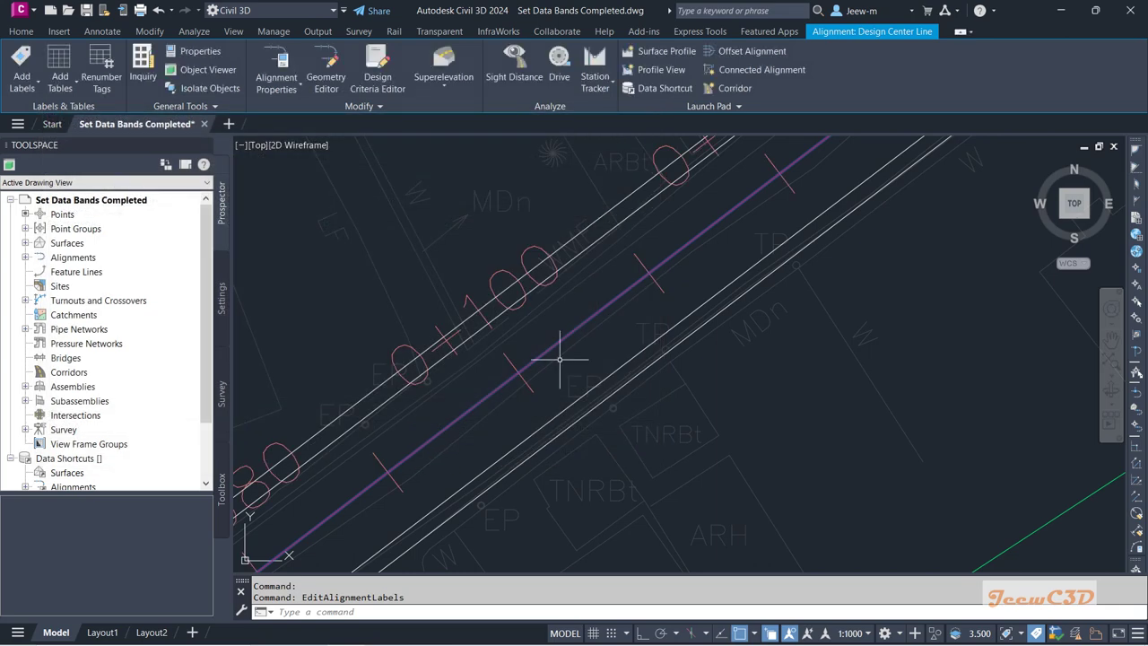
key(Escape)
scroll(563, 367, down, 5)
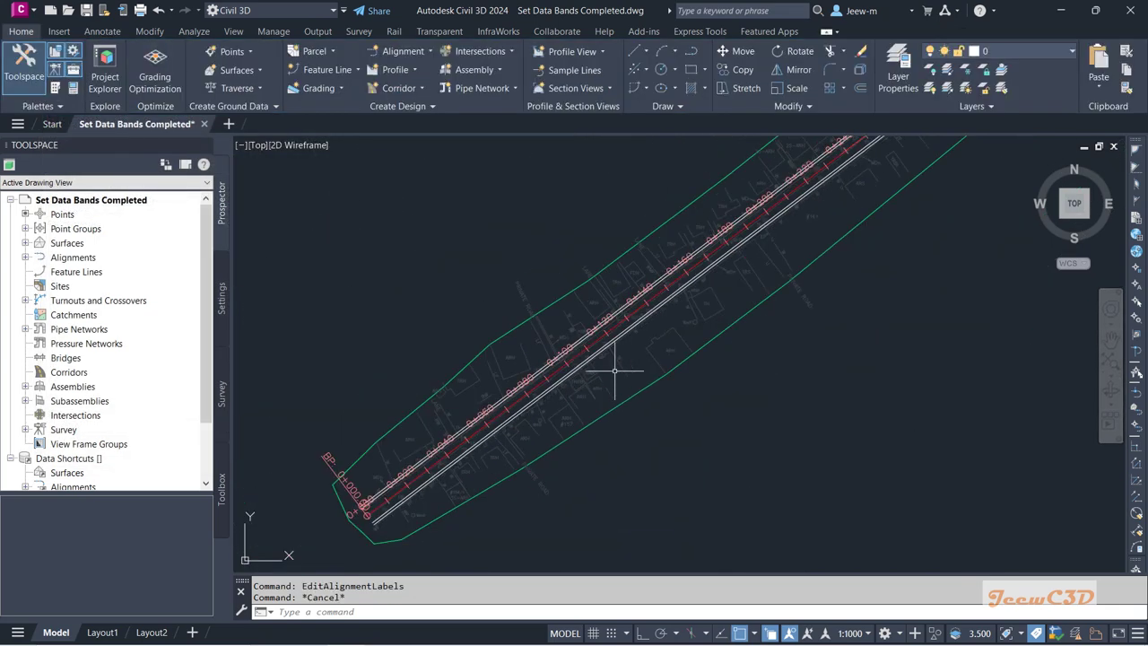
scroll(615, 370, up, 4)
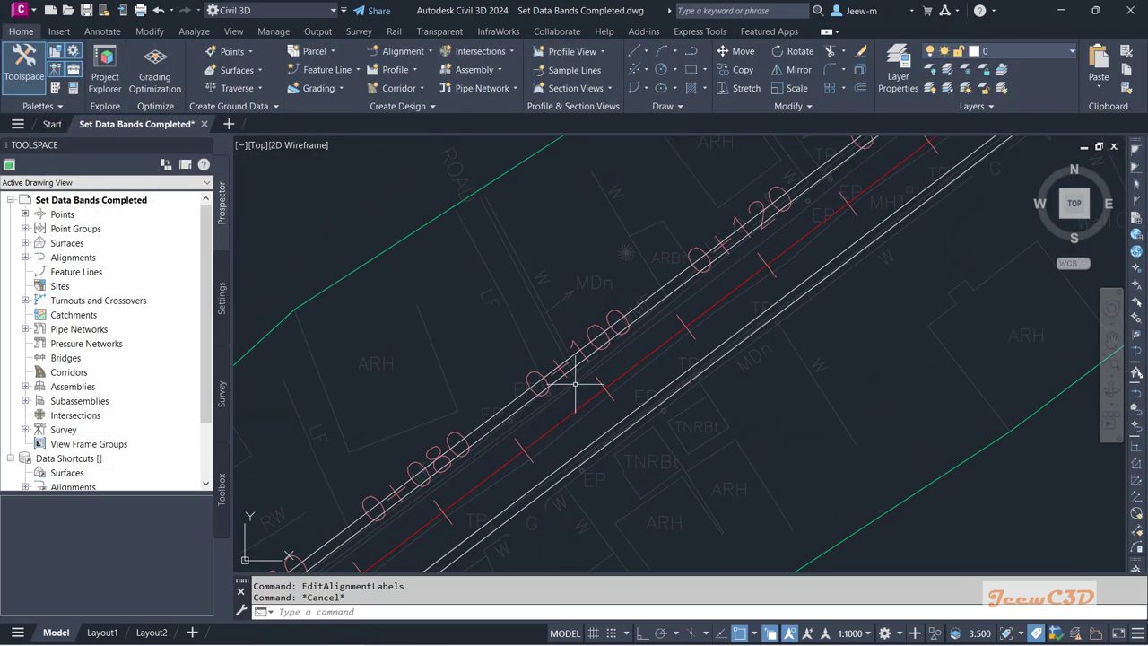
Start a widening on the outermost left offset alignment near station 0+140, without creating the widened portion as a new alignment
scroll(574, 384, up, 4)
scroll(585, 301, down, 5)
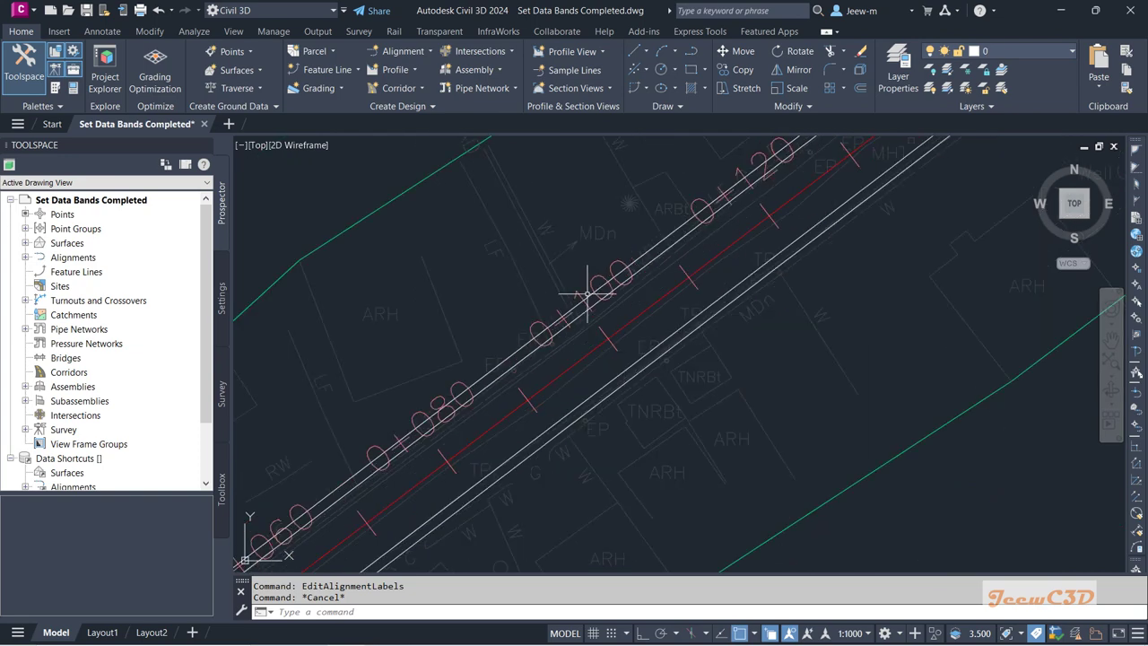
scroll(630, 269, up, 2)
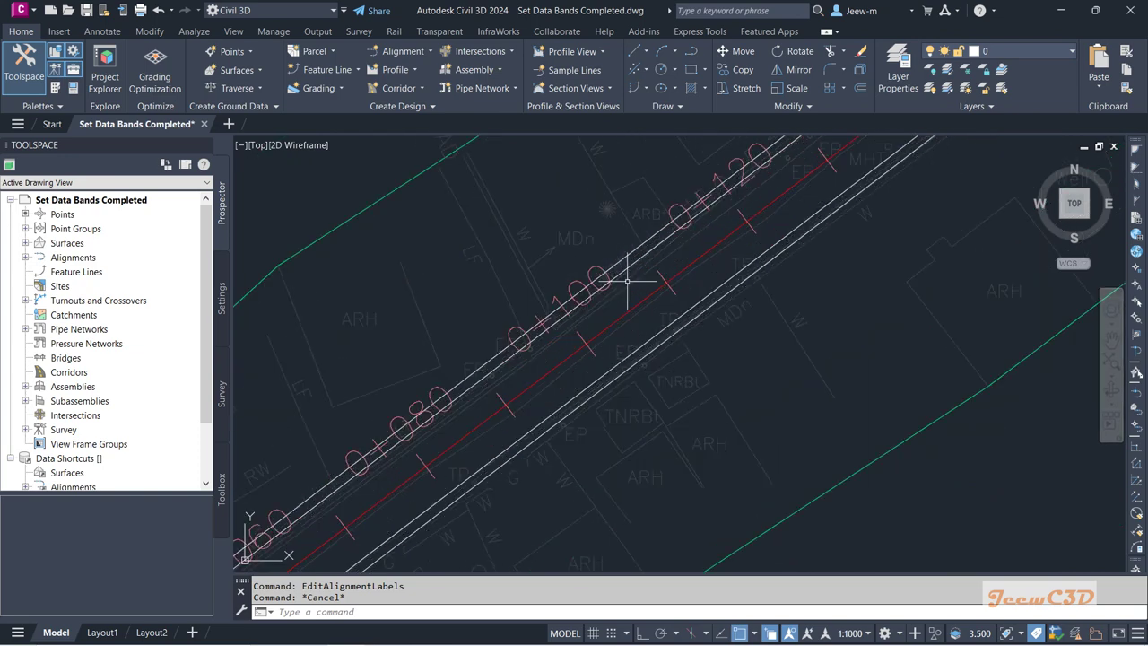
mouse_move(620, 294)
middle_down()
mouse_move(651, 325)
mouse_move(615, 329)
middle_up()
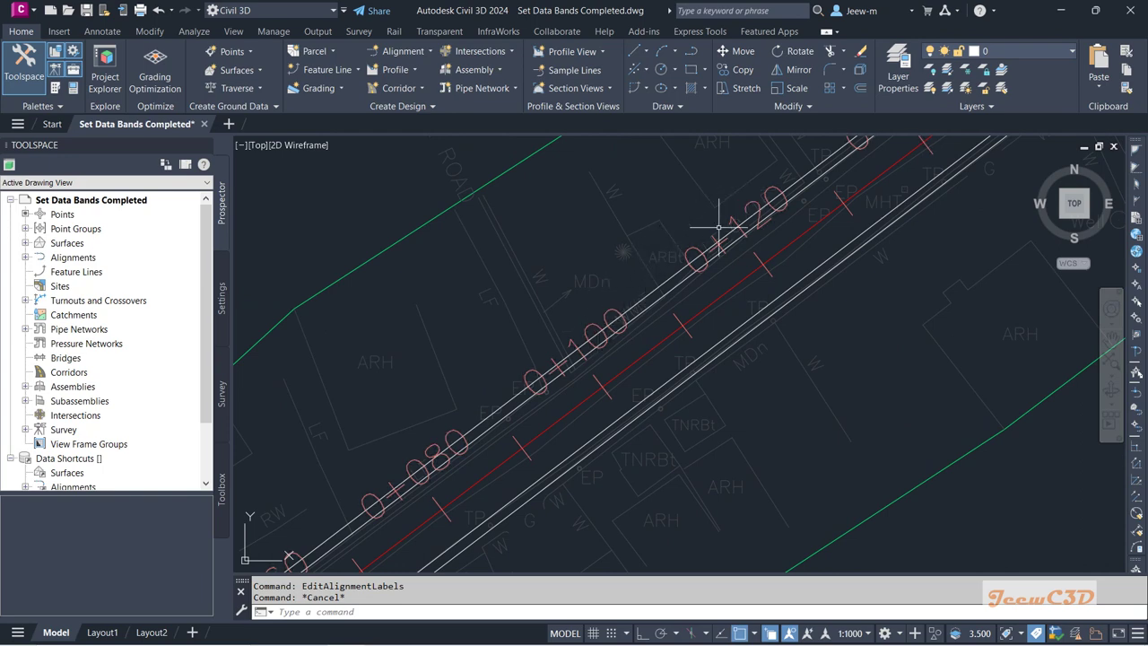
middle_drag(725, 257, 405, 456)
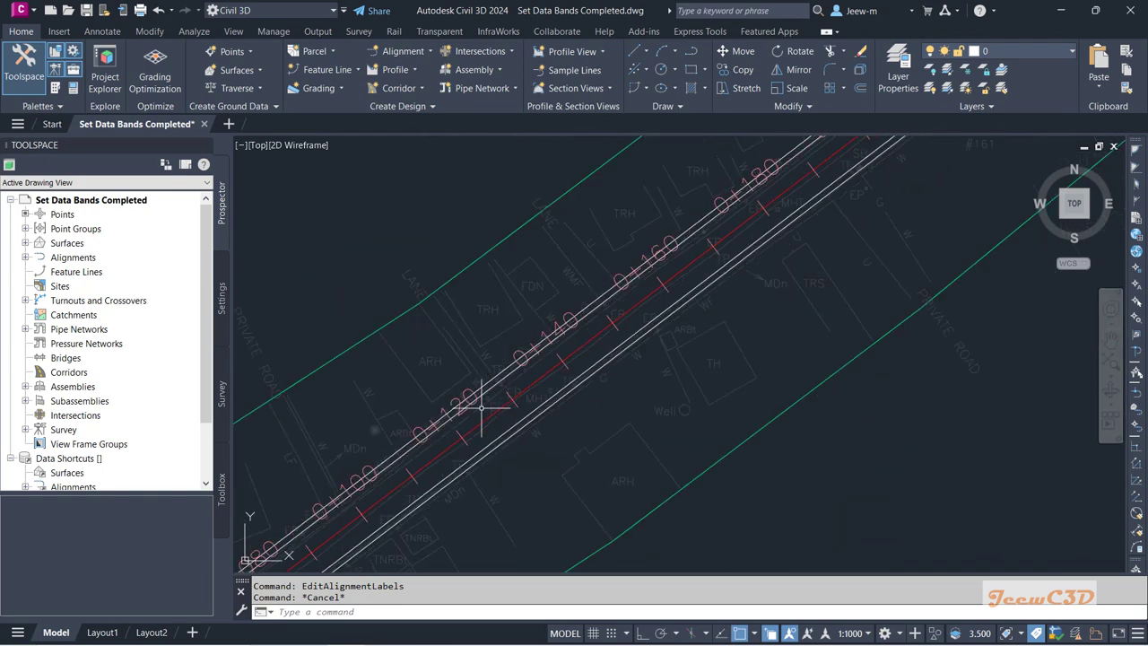
scroll(496, 377, up, 2)
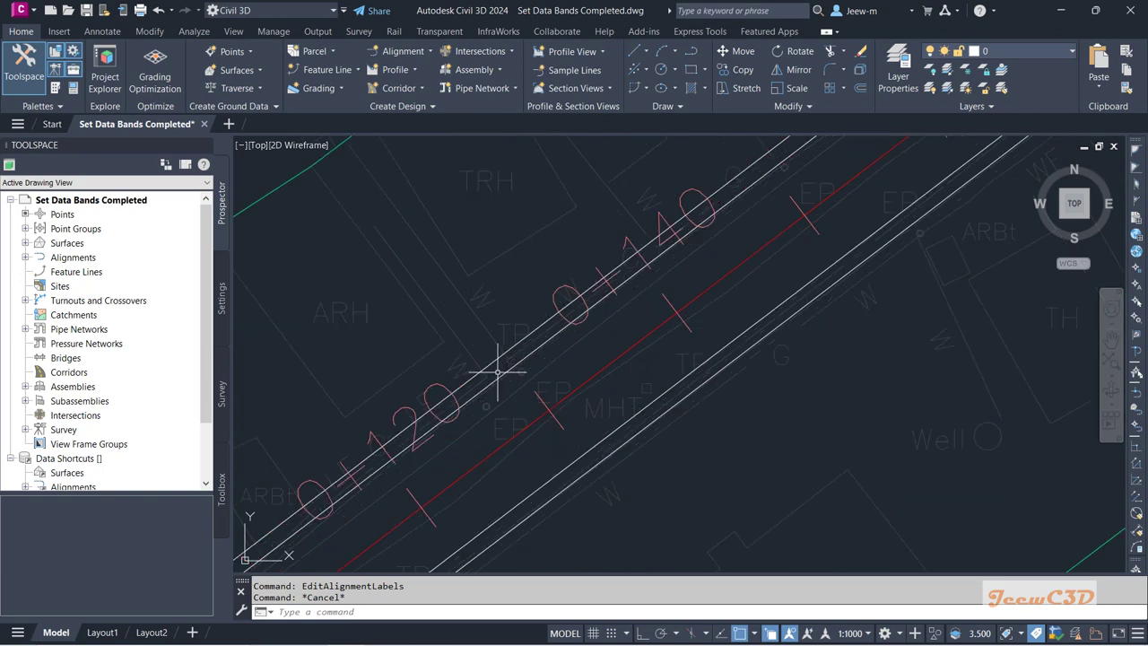
click(538, 327)
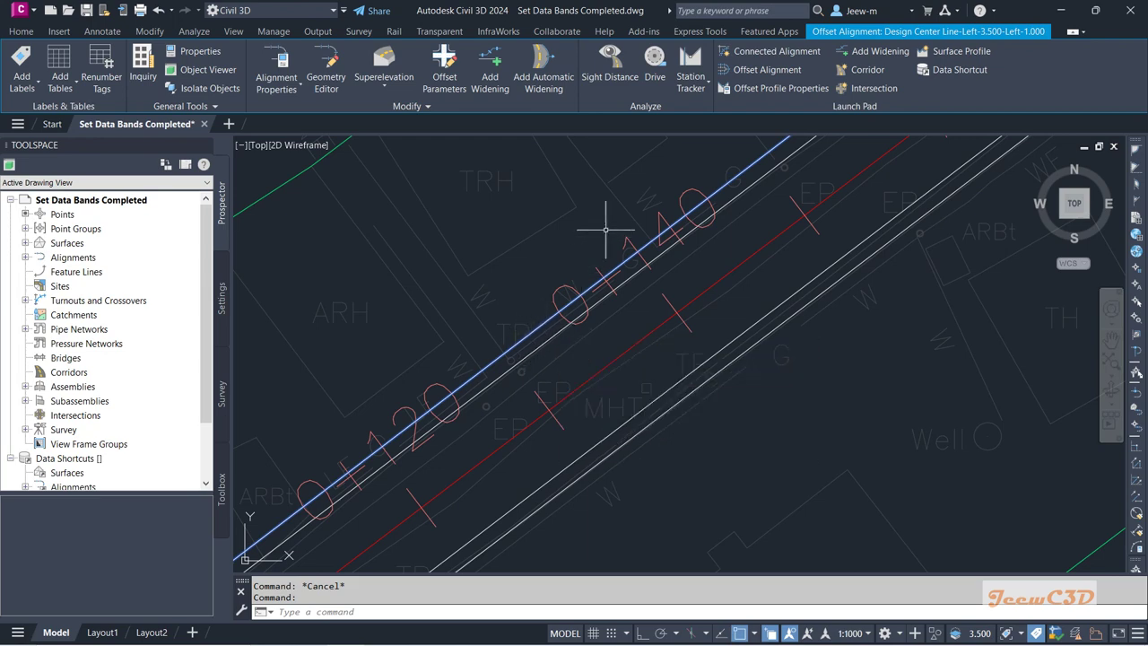
click(877, 54)
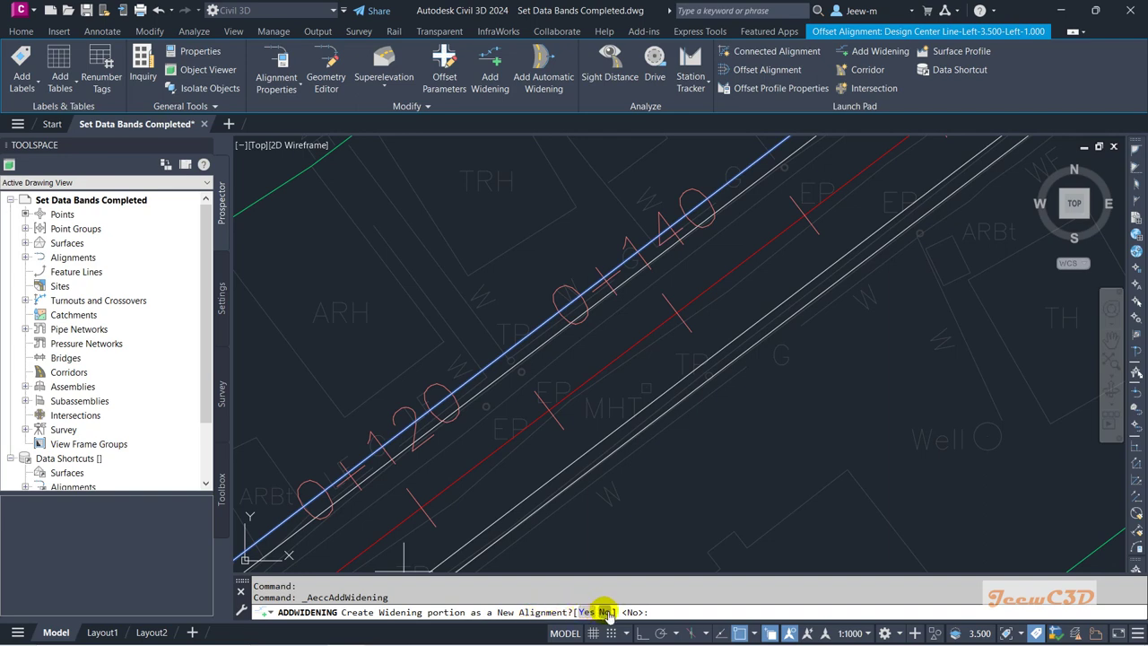
click(606, 612)
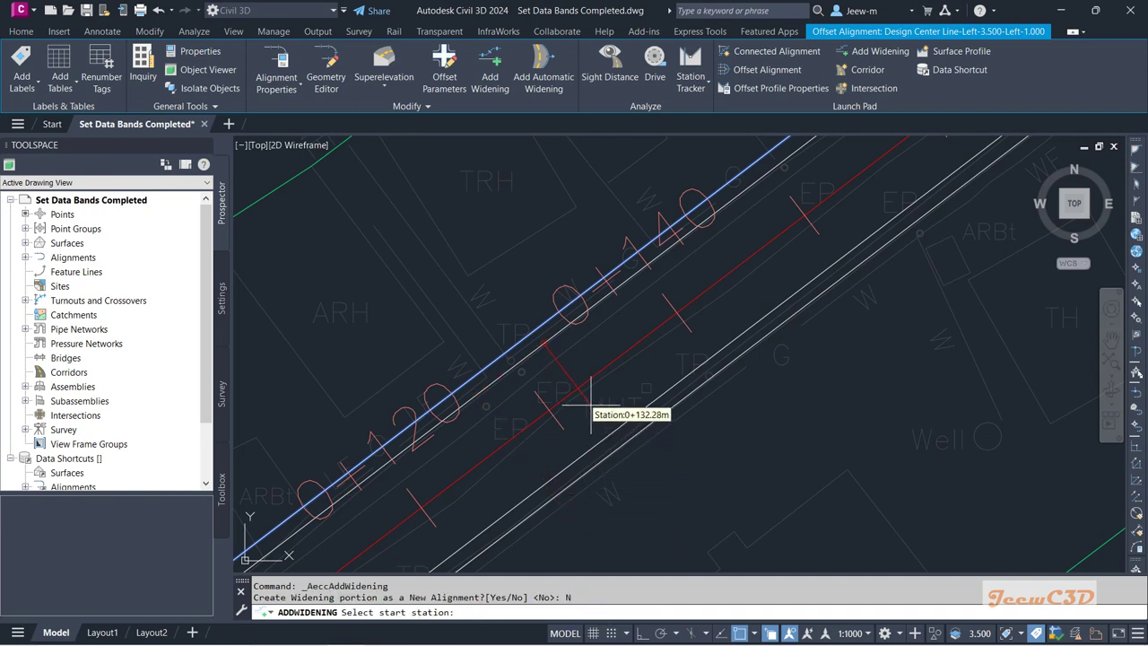
Enable the Intersection object snap and set the widening's start station to 0+150.00 at the center line tick
mouse_move(607, 366)
middle_down()
mouse_move(548, 410)
mouse_move(418, 464)
middle_up()
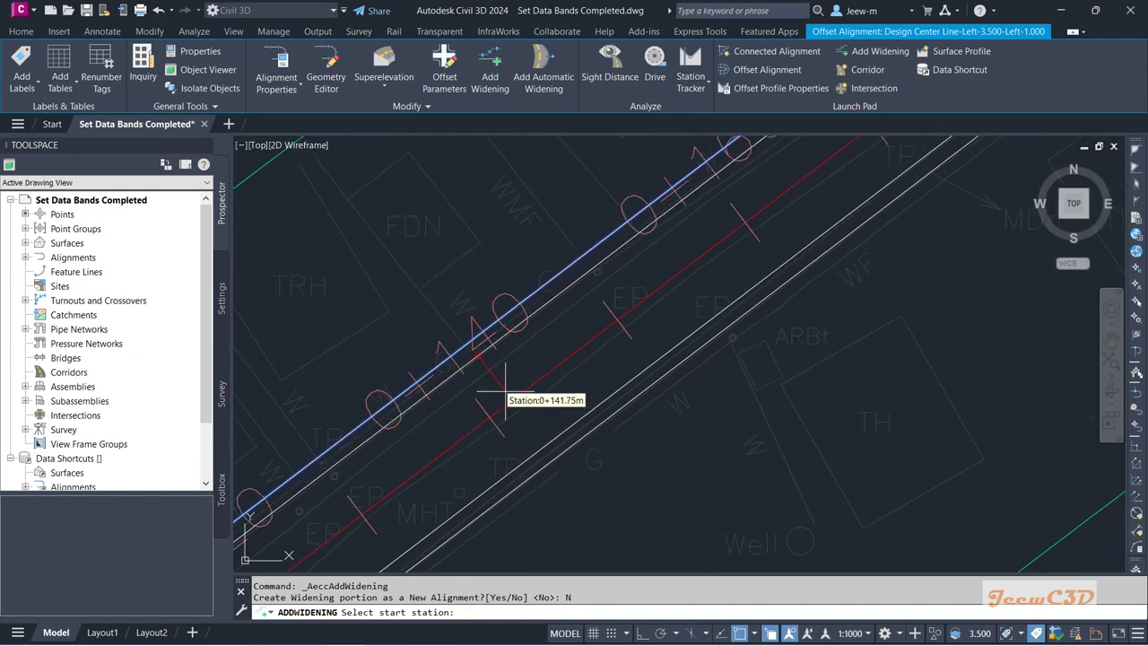
scroll(592, 330, up, 5)
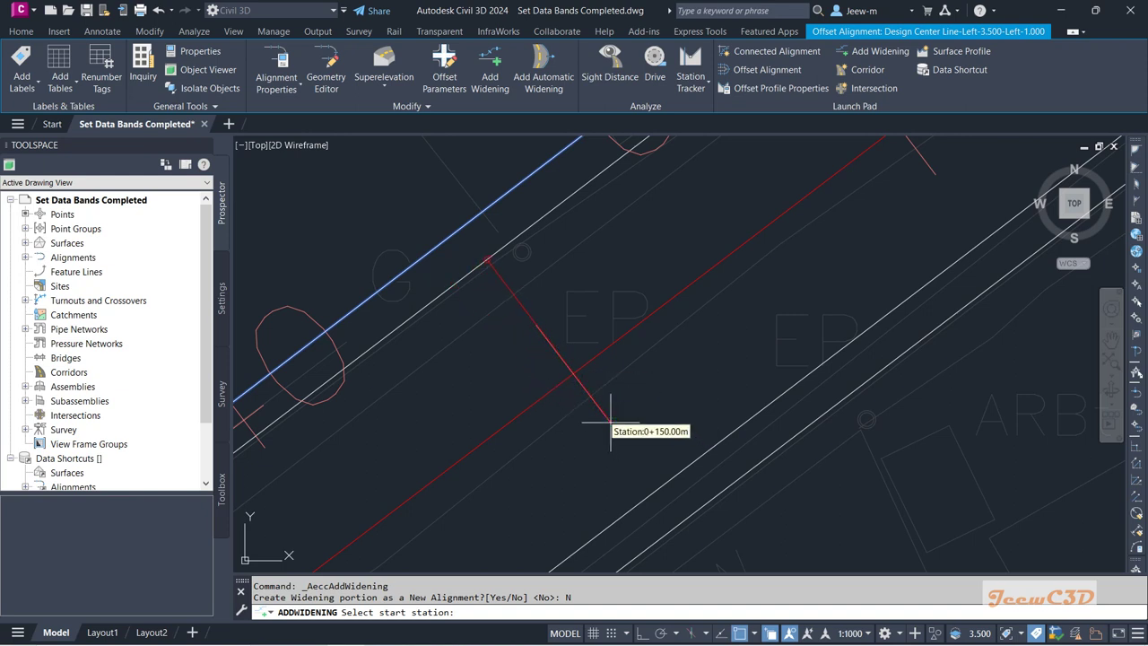
click(752, 633)
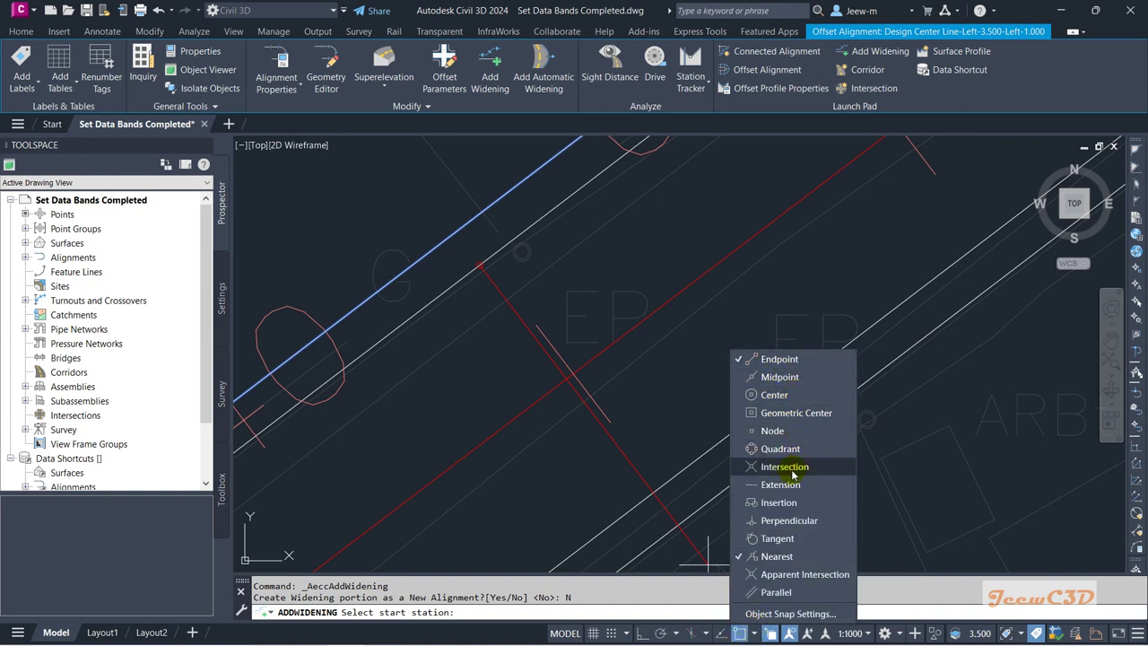
click(585, 382)
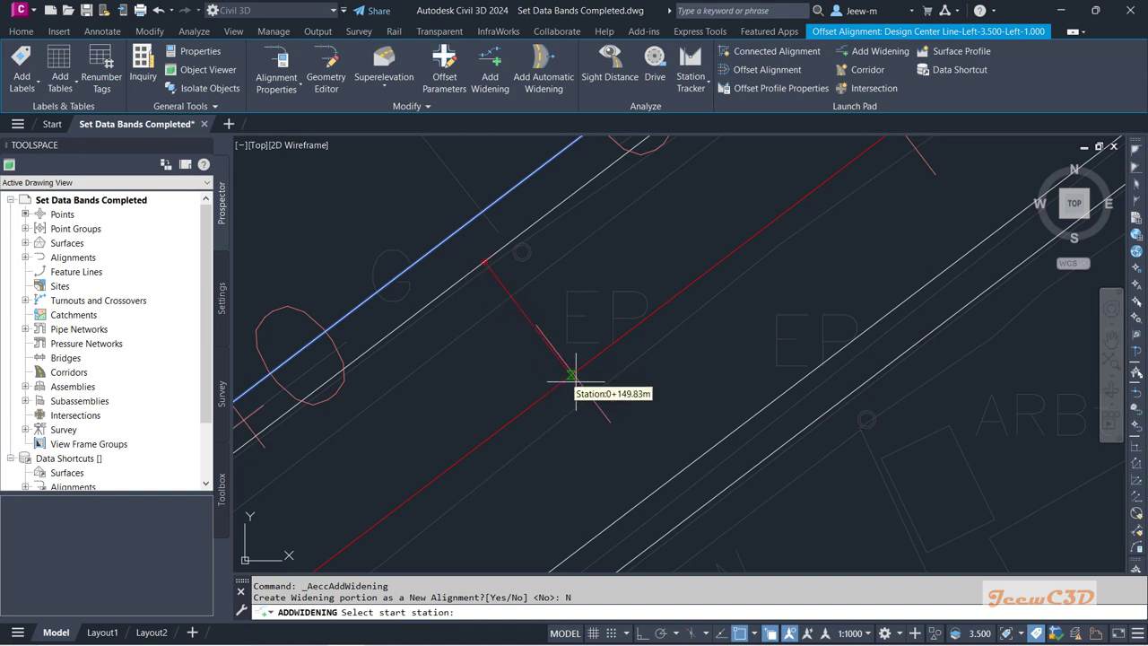
click(573, 372)
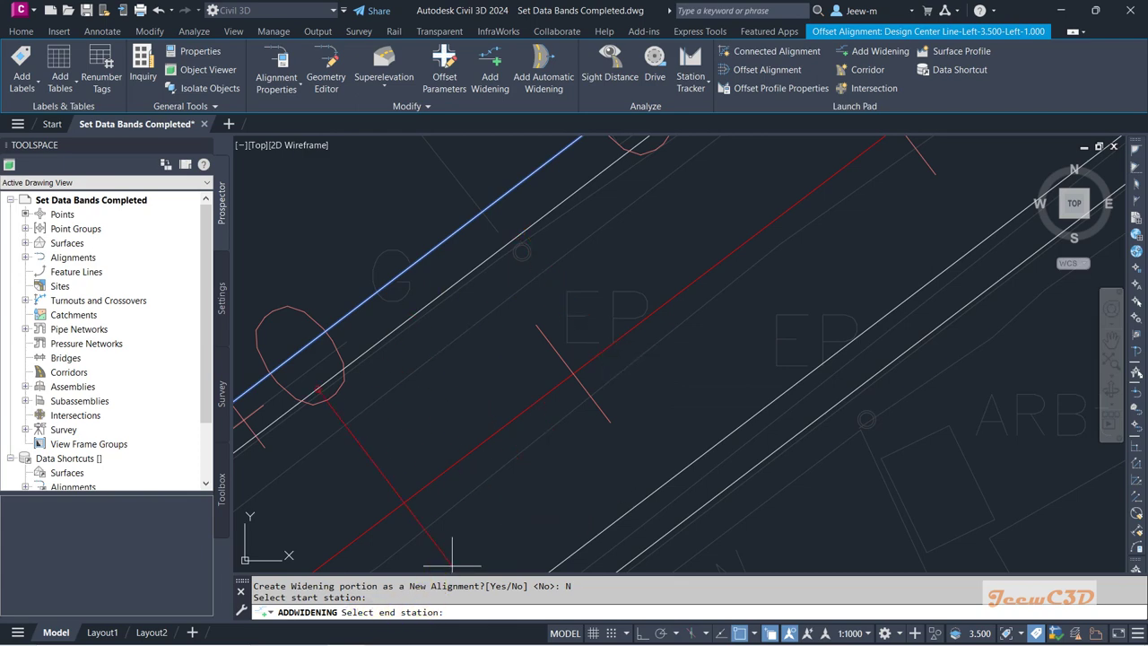
Set the widening's end station to 0+170.00 at the intersection of the center line and its station tick
scroll(602, 320, down, 3)
mouse_move(592, 327)
middle_down()
mouse_move(601, 329)
mouse_move(410, 446)
middle_up()
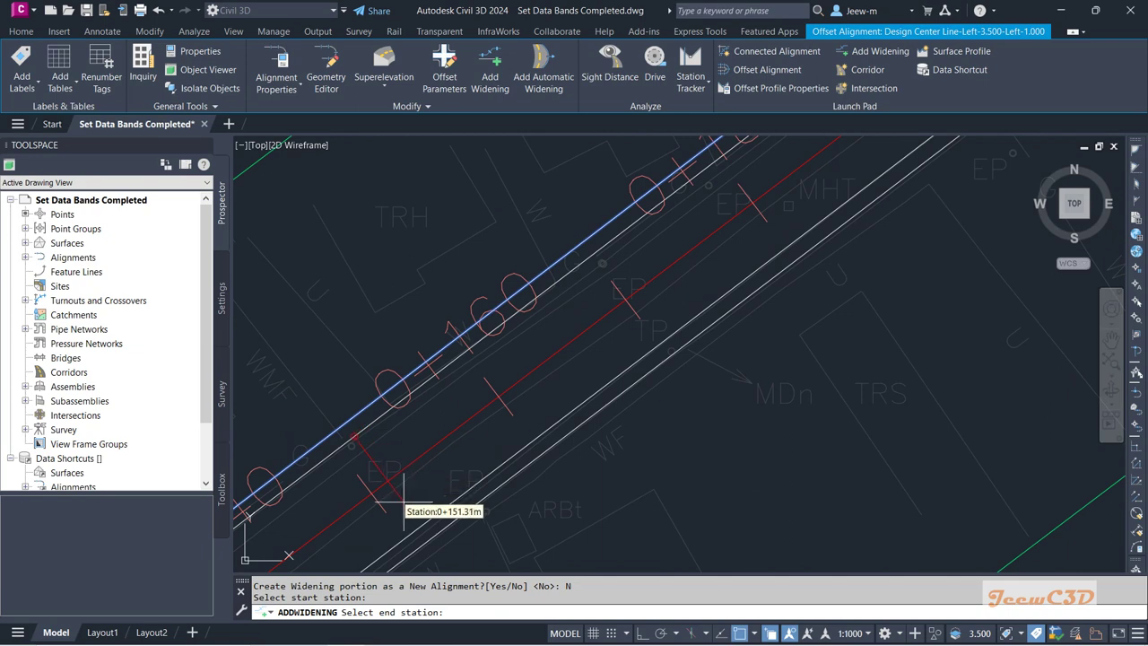
scroll(598, 314, up, 5)
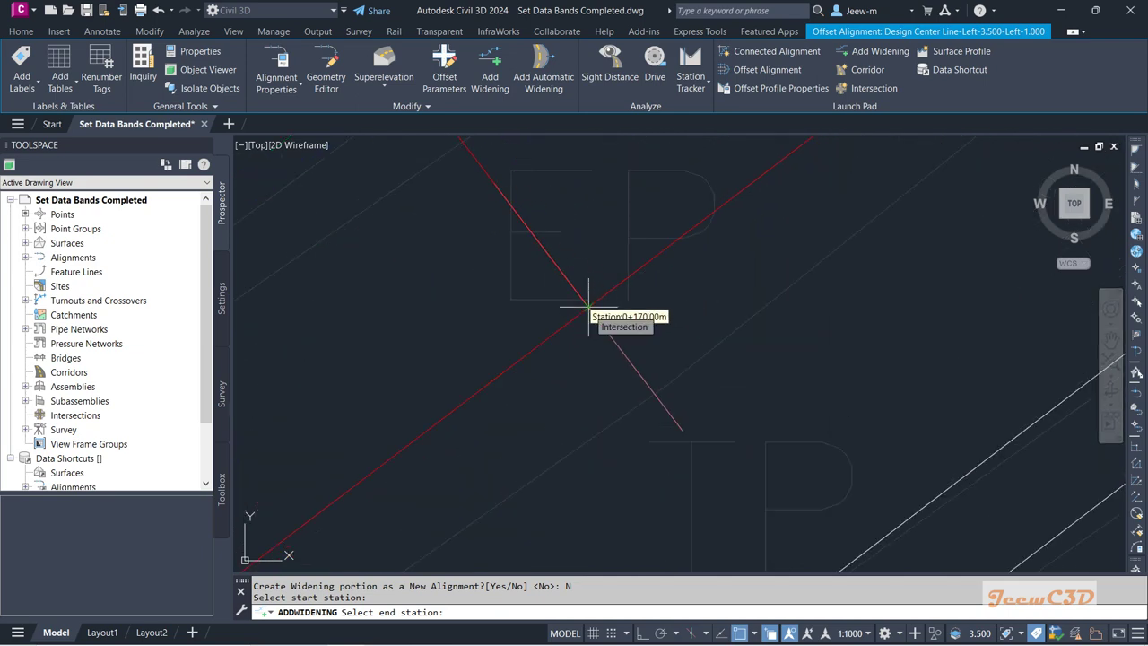
click(589, 306)
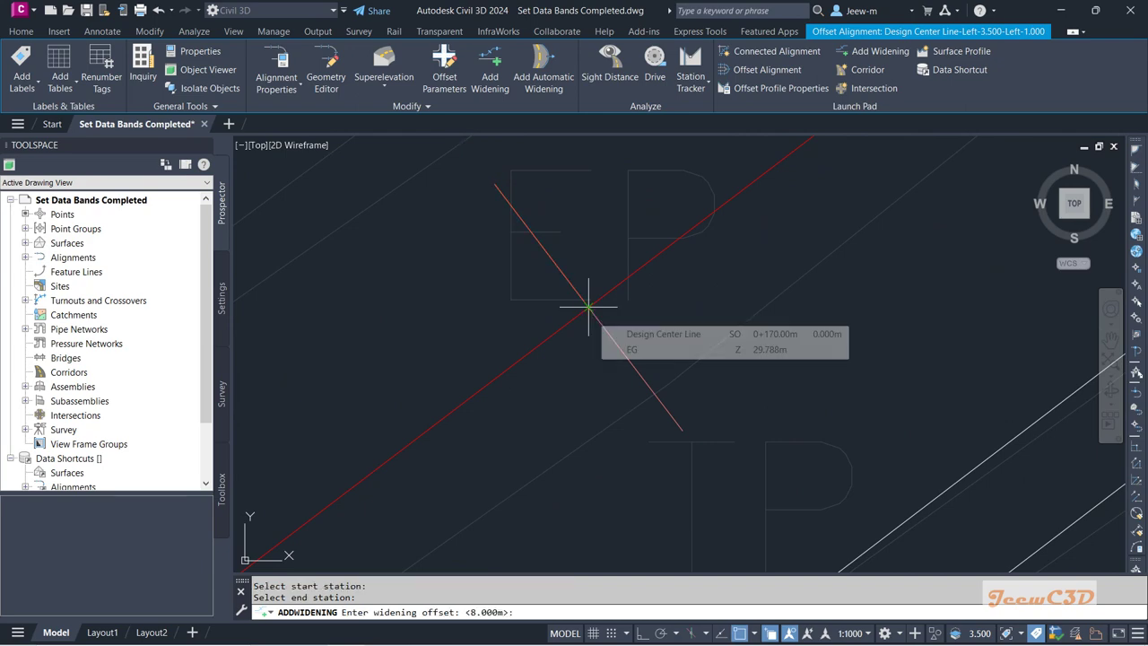
Set the widening offset to 3 m to complete the widening on the outer left offset alignment
scroll(512, 414, down, 4)
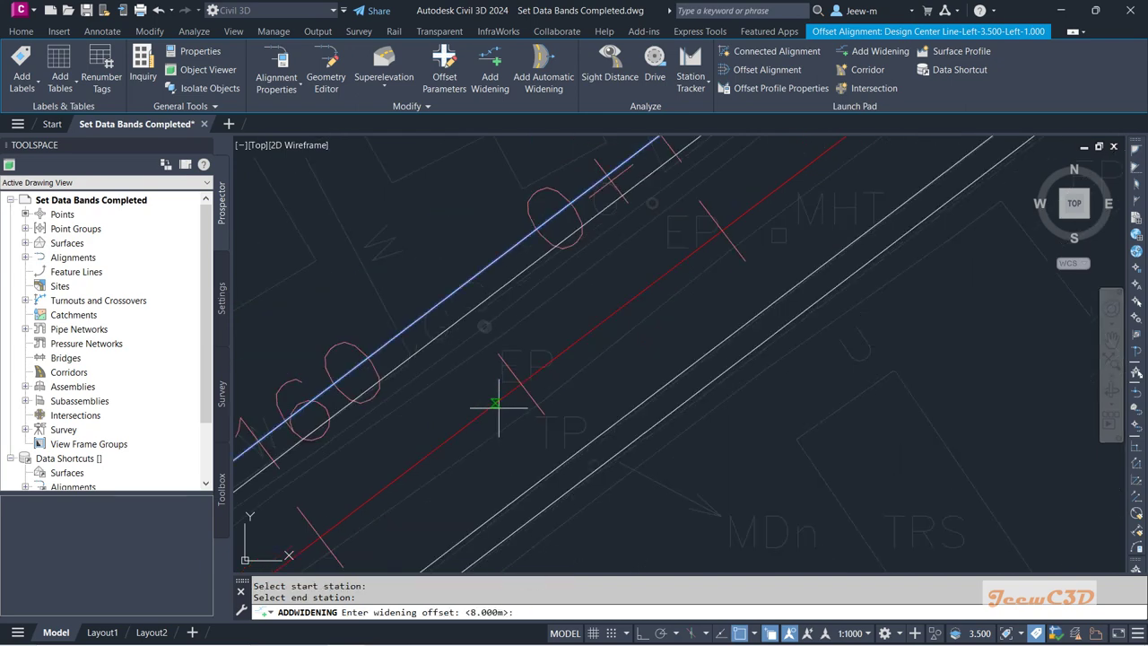
middle_drag(444, 408, 687, 320)
scroll(448, 453, up, 2)
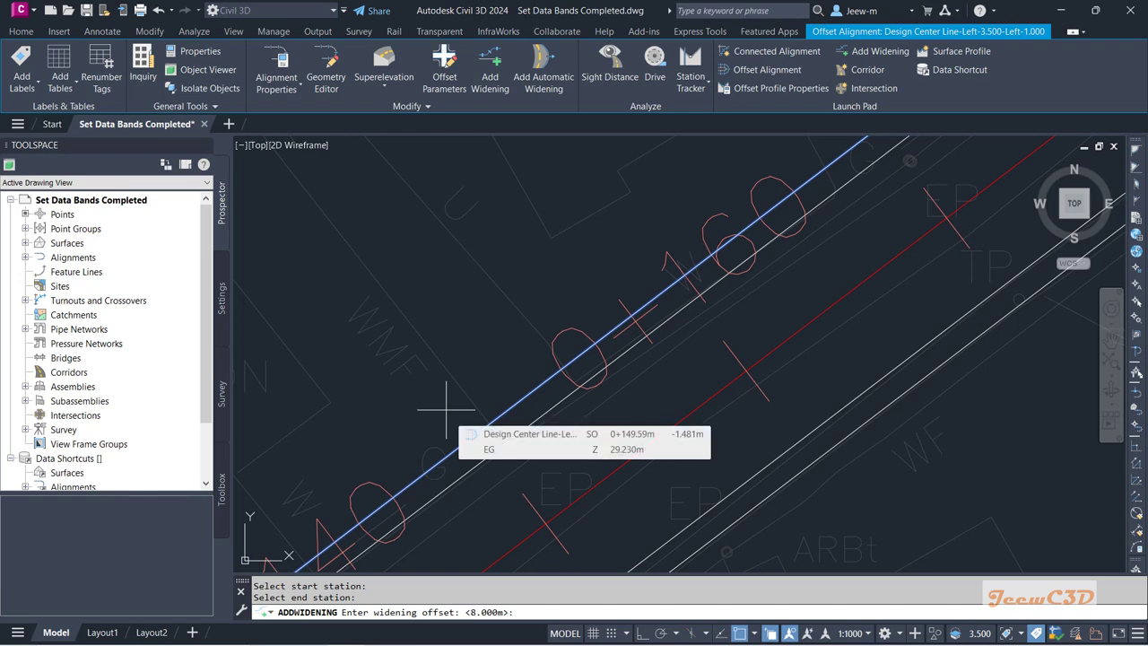
click(535, 611)
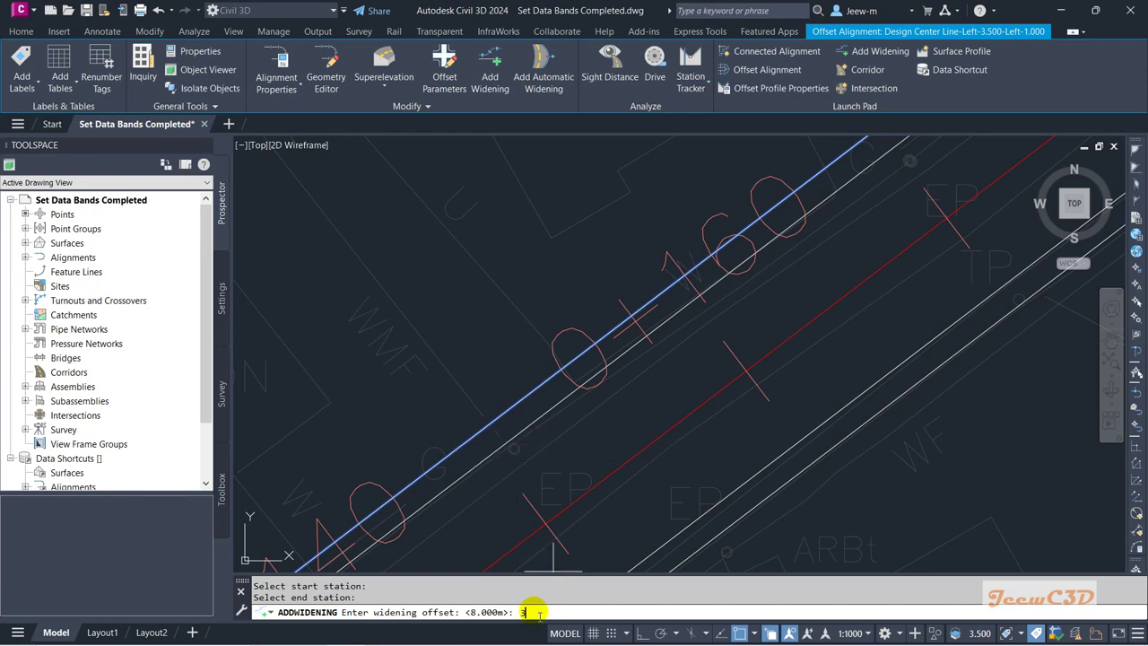
text(3)
key(Return)
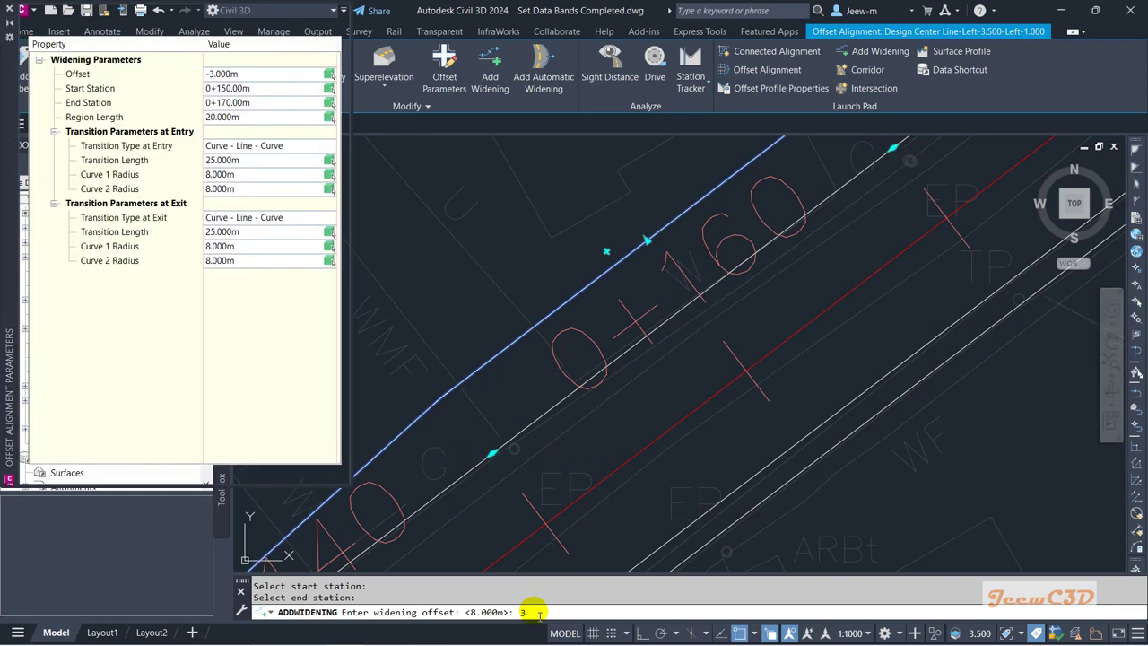
Inspect the new widening and its entry and exit transitions, closing the Offset Alignment Parameters and clearing the selection
scroll(544, 426, down, 3)
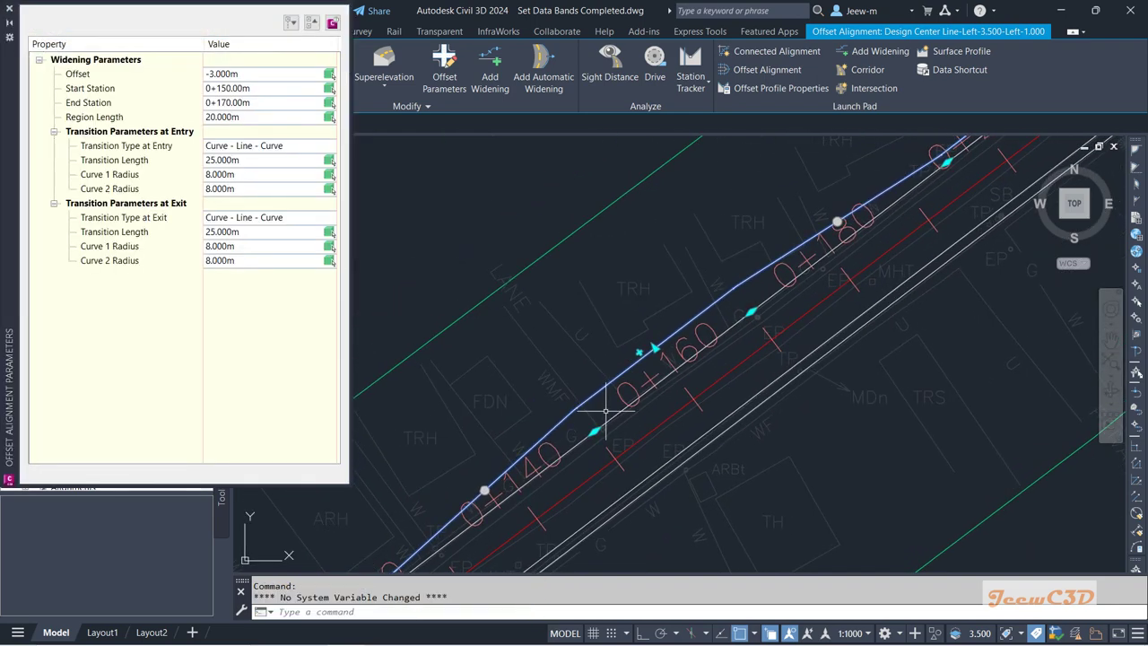
scroll(542, 441, down, 1)
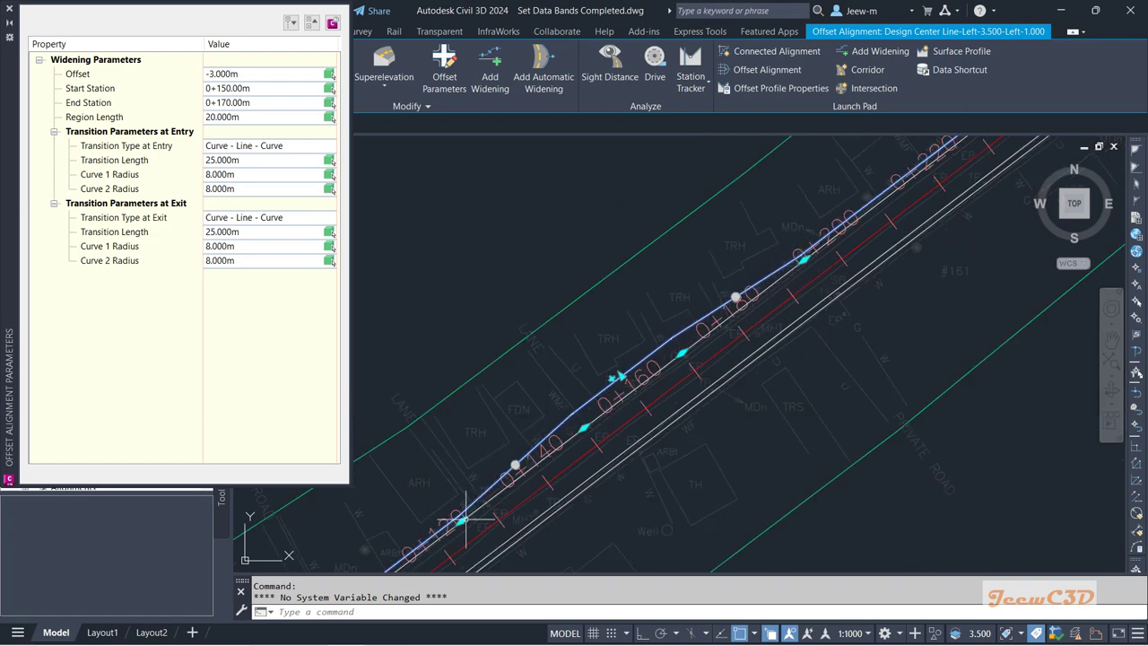
scroll(461, 520, up, 3)
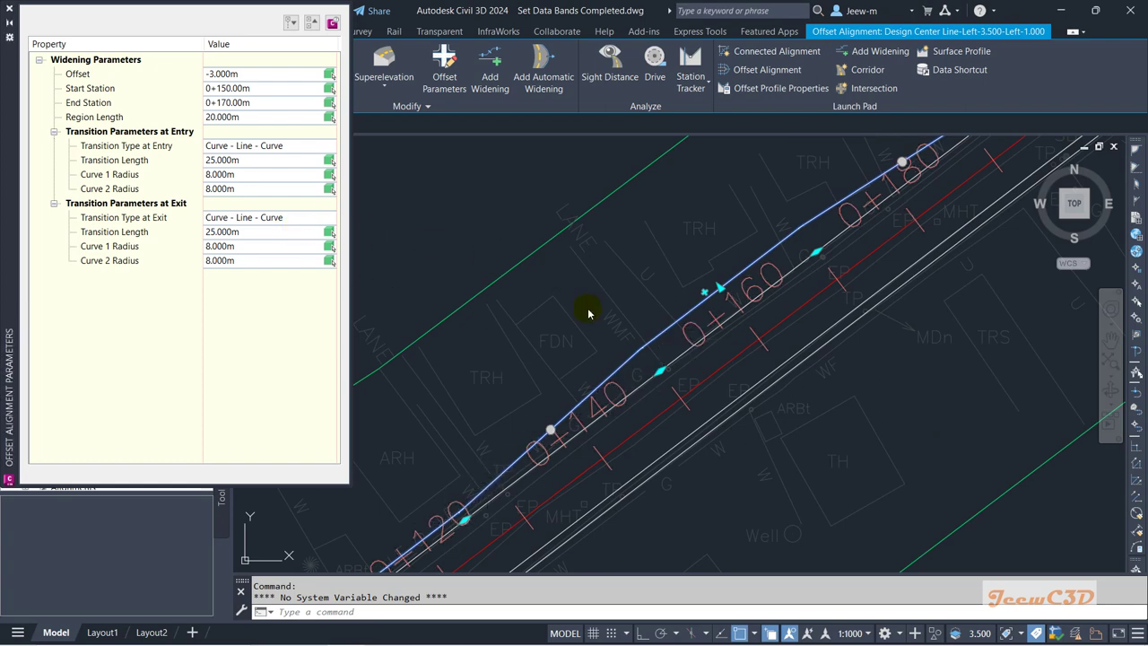
scroll(592, 309, down, 2)
scroll(597, 317, down, 2)
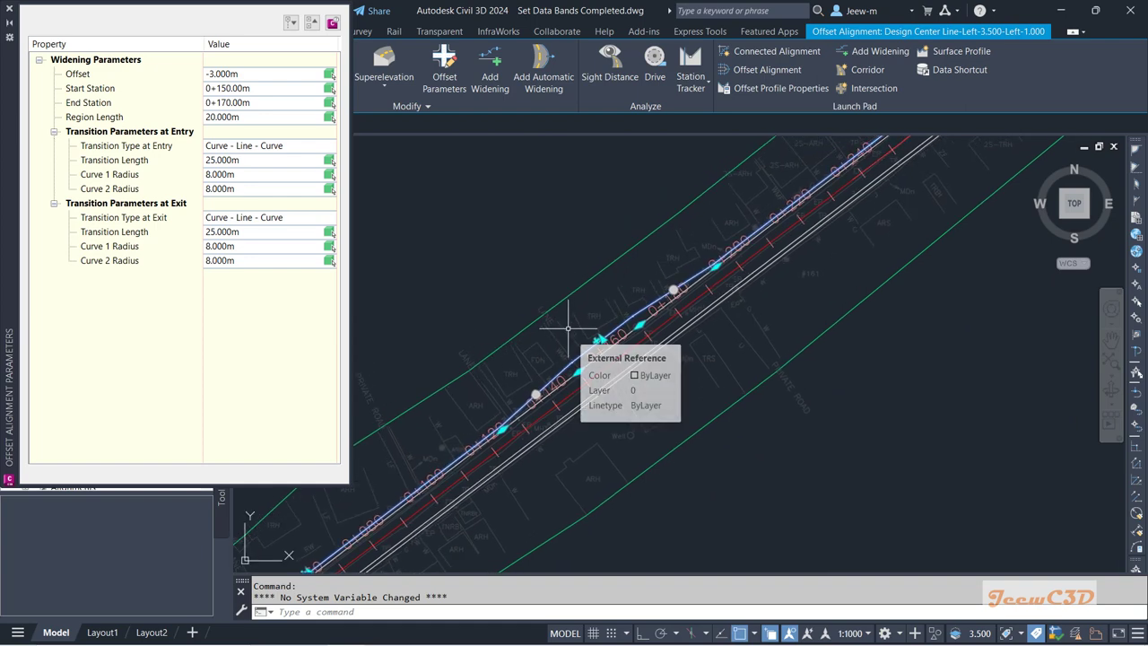
mouse_move(557, 332)
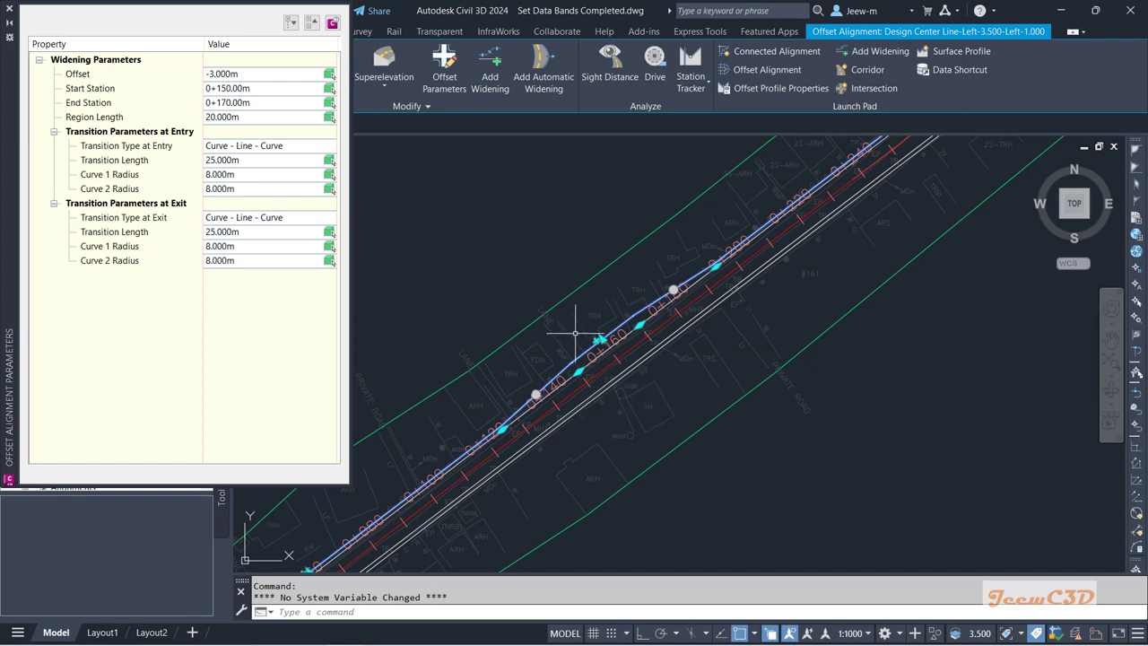
click(10, 11)
key(Escape)
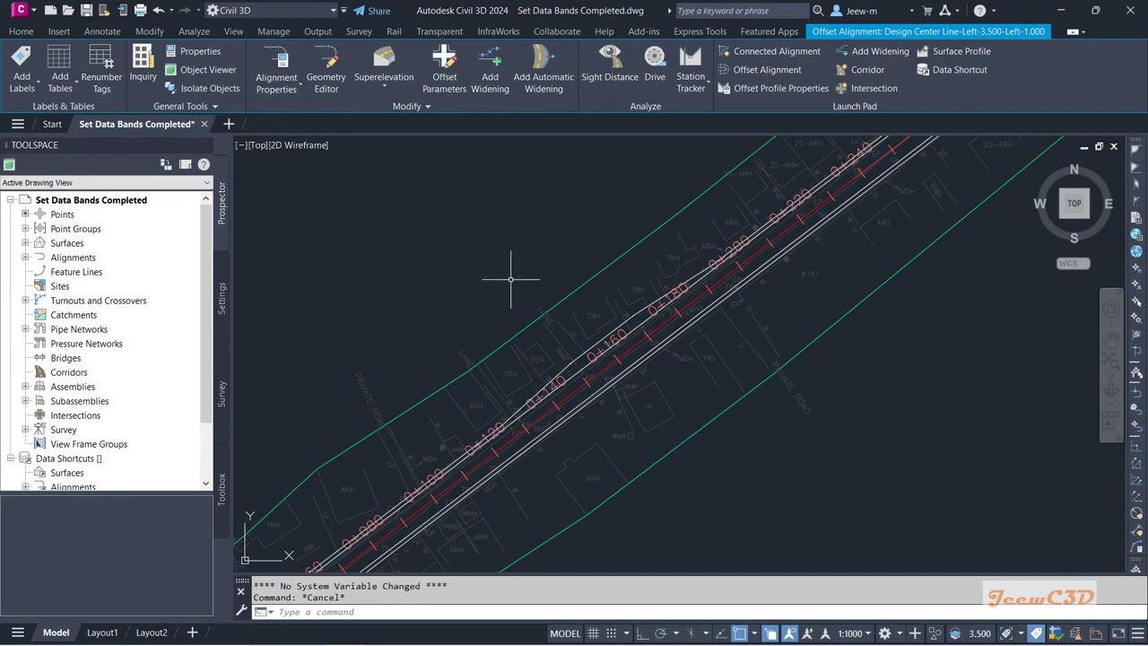
Examine the widened stretch between stations 0+120 and 0+200 and the offset alignments along the whole road
scroll(594, 410, down, 2)
scroll(530, 379, down, 1)
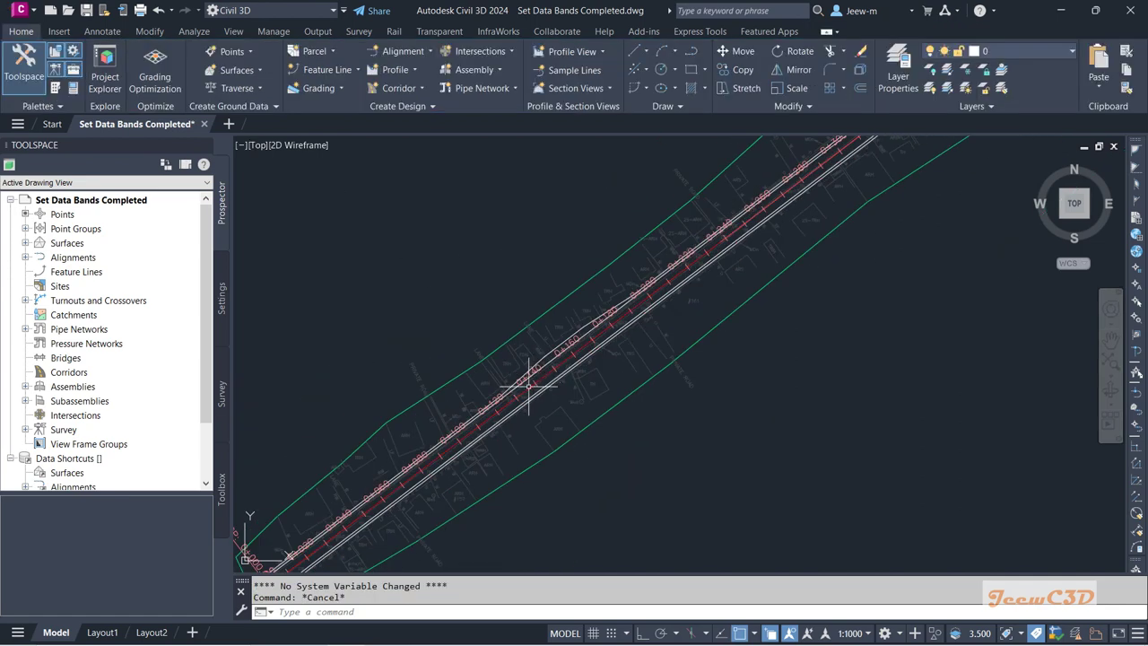
scroll(549, 334, up, 2)
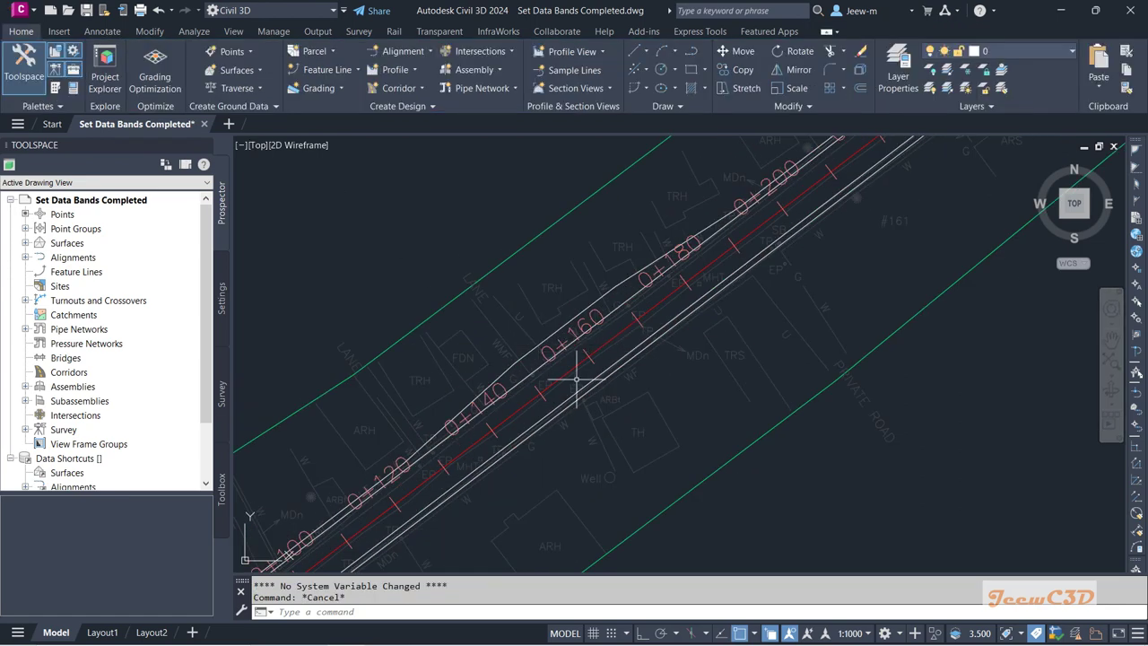
scroll(594, 376, down, 2)
scroll(633, 380, down, 2)
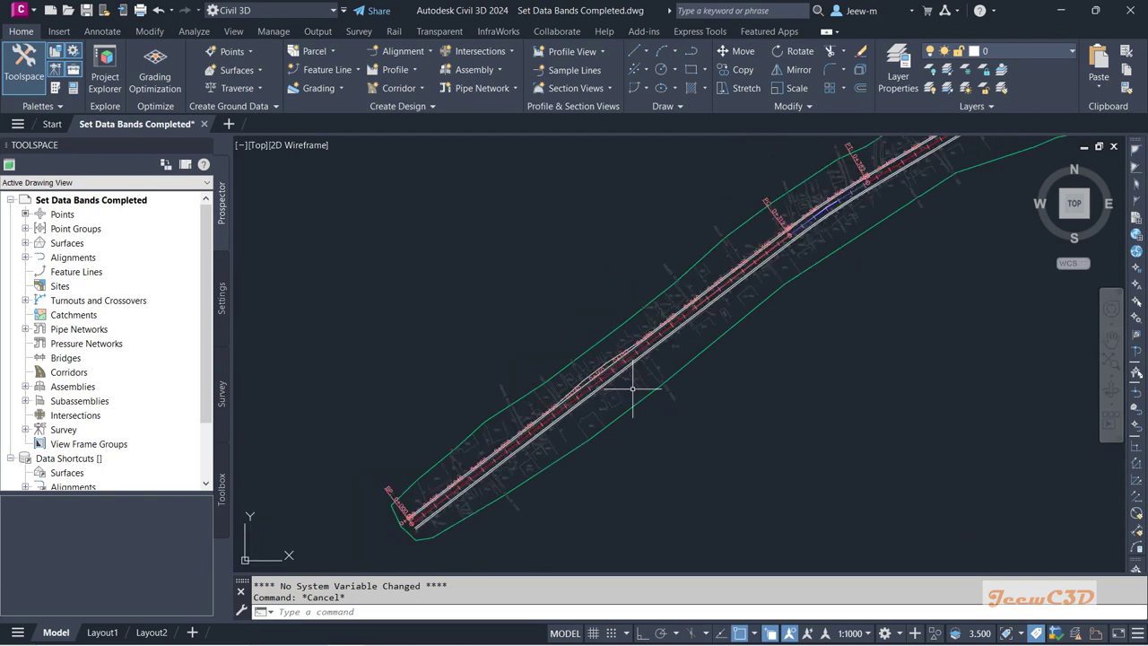
scroll(751, 379, down, 2)
scroll(676, 410, down, 1)
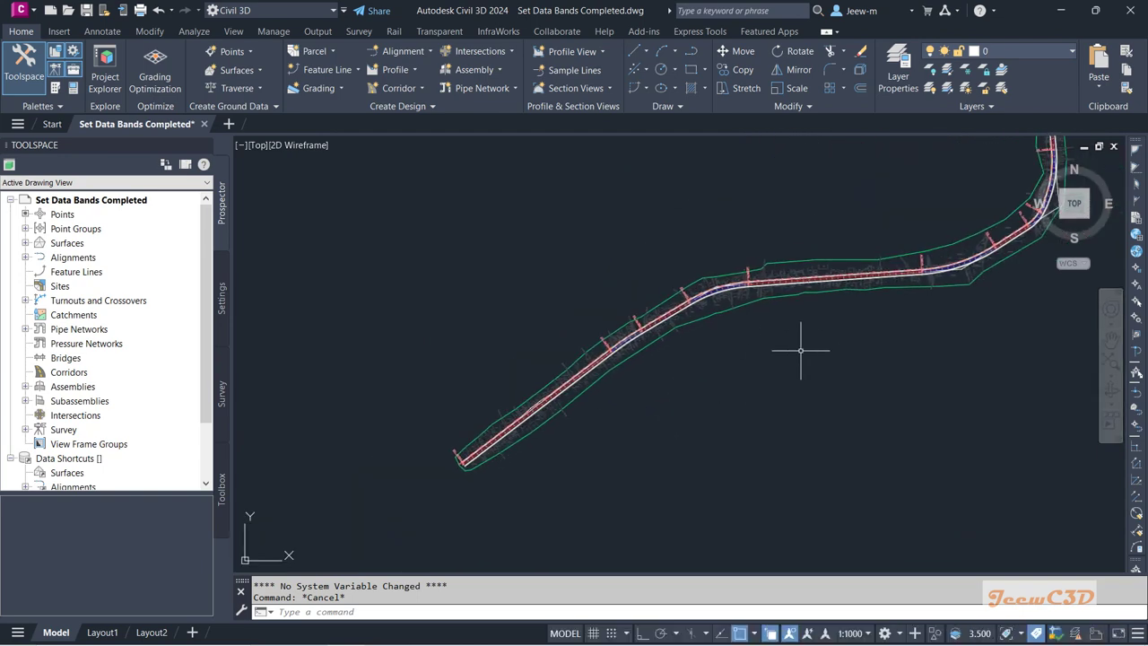
scroll(831, 336, up, 2)
scroll(843, 296, up, 2)
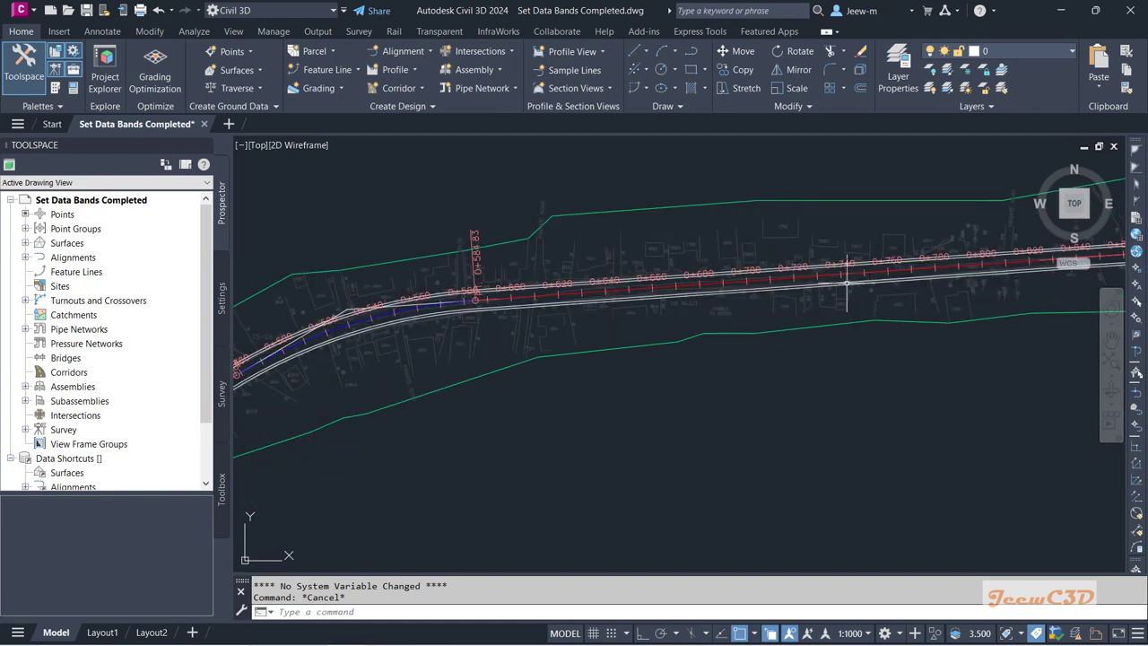
scroll(801, 390, down, 2)
scroll(810, 446, down, 2)
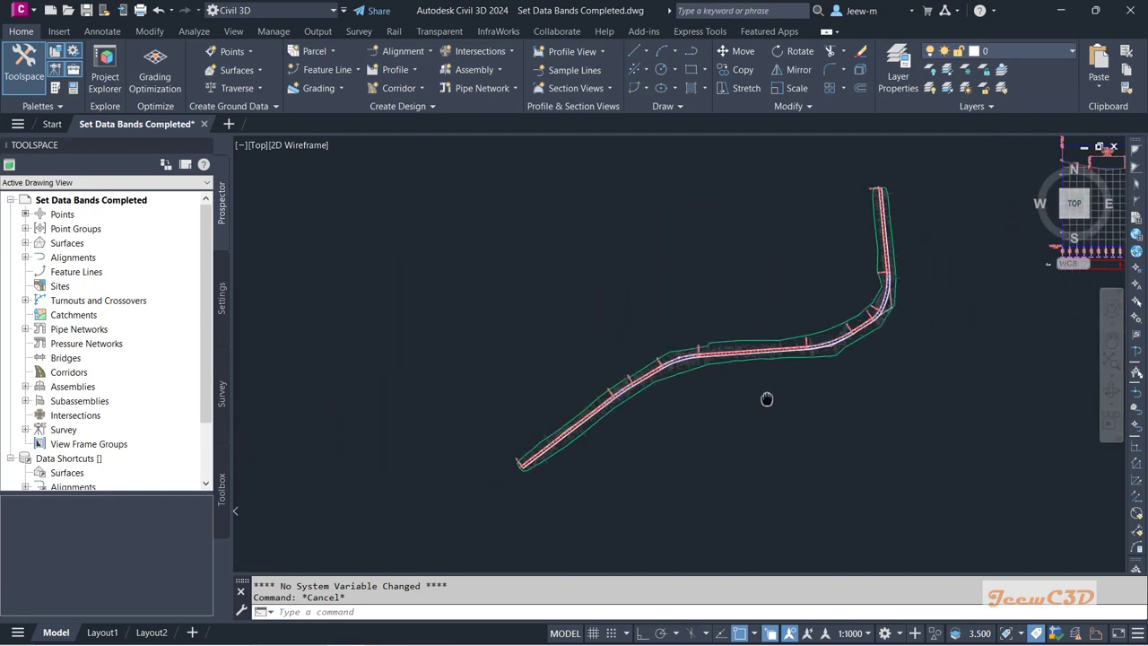
scroll(584, 429, up, 3)
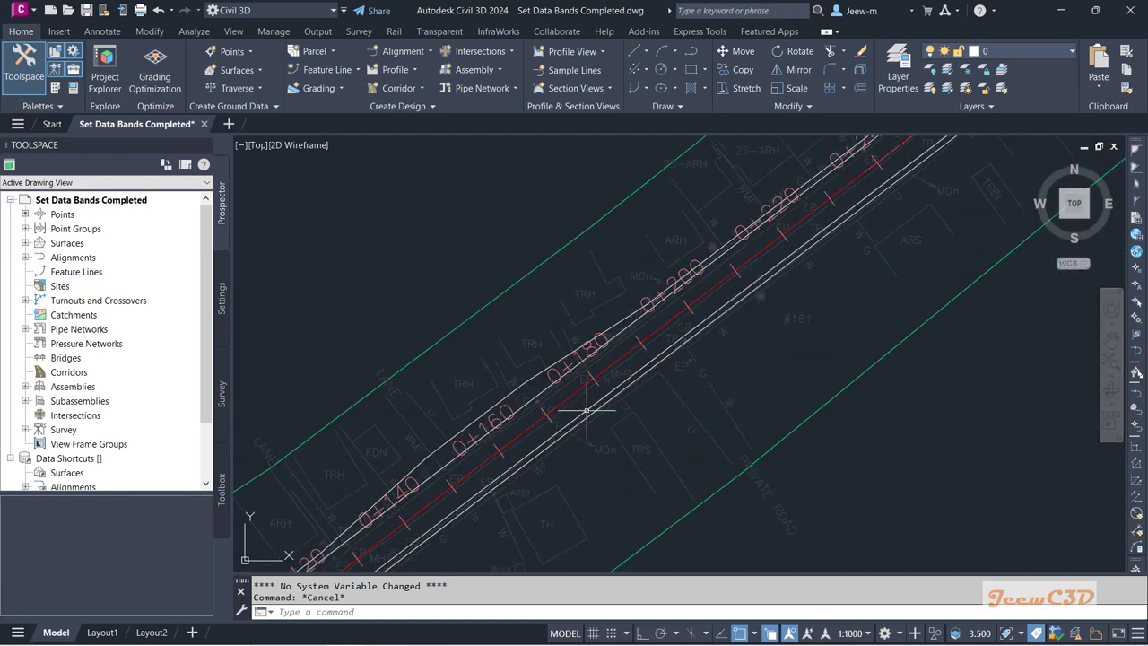
middle_drag(615, 397, 763, 313)
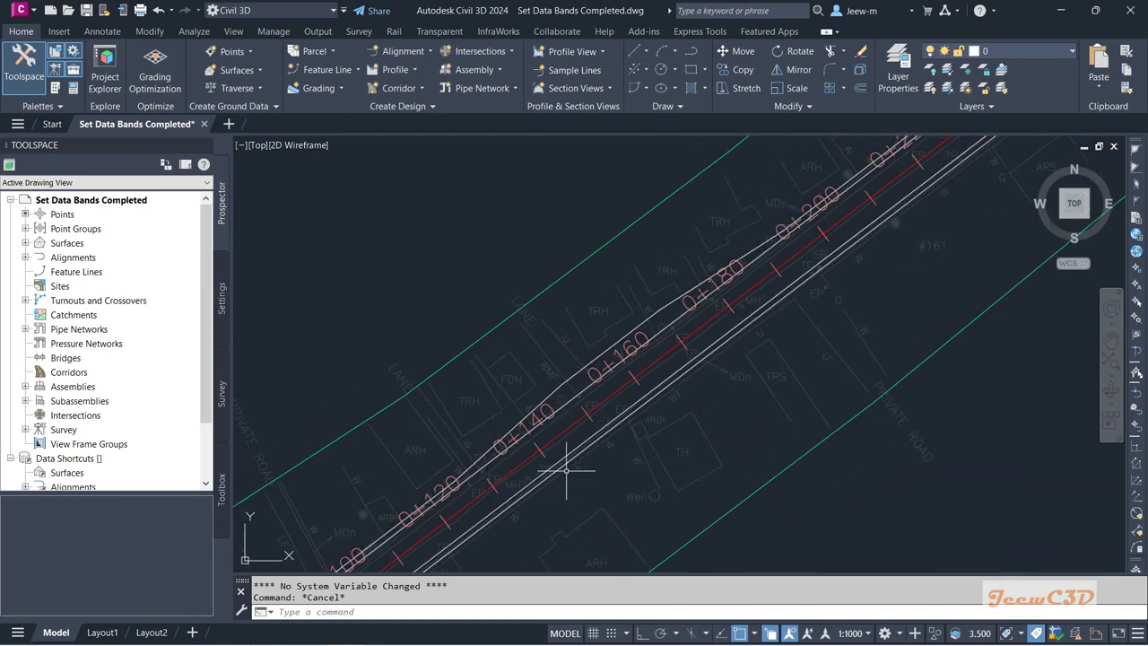
scroll(566, 469, up, 2)
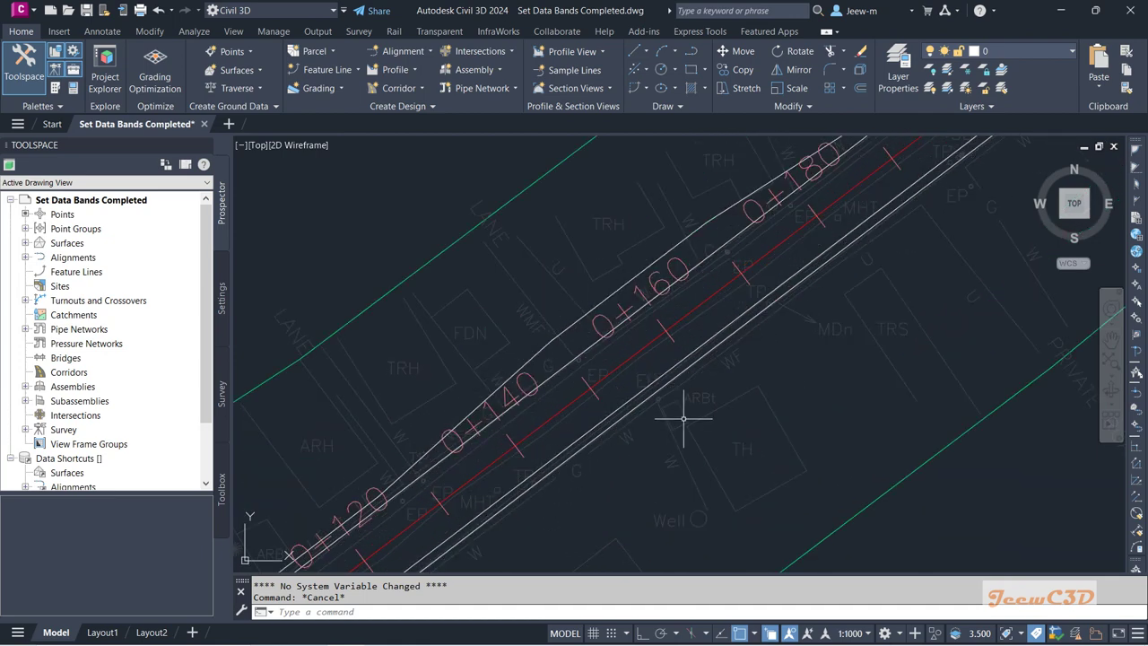
scroll(683, 418, down, 5)
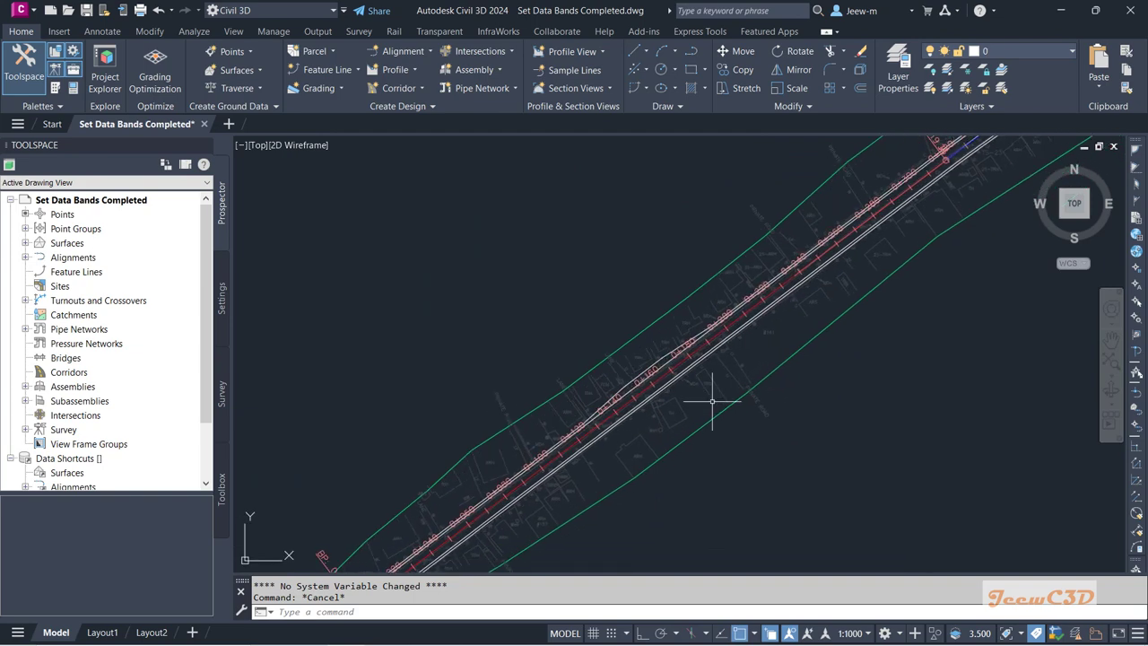
mouse_move(712, 401)
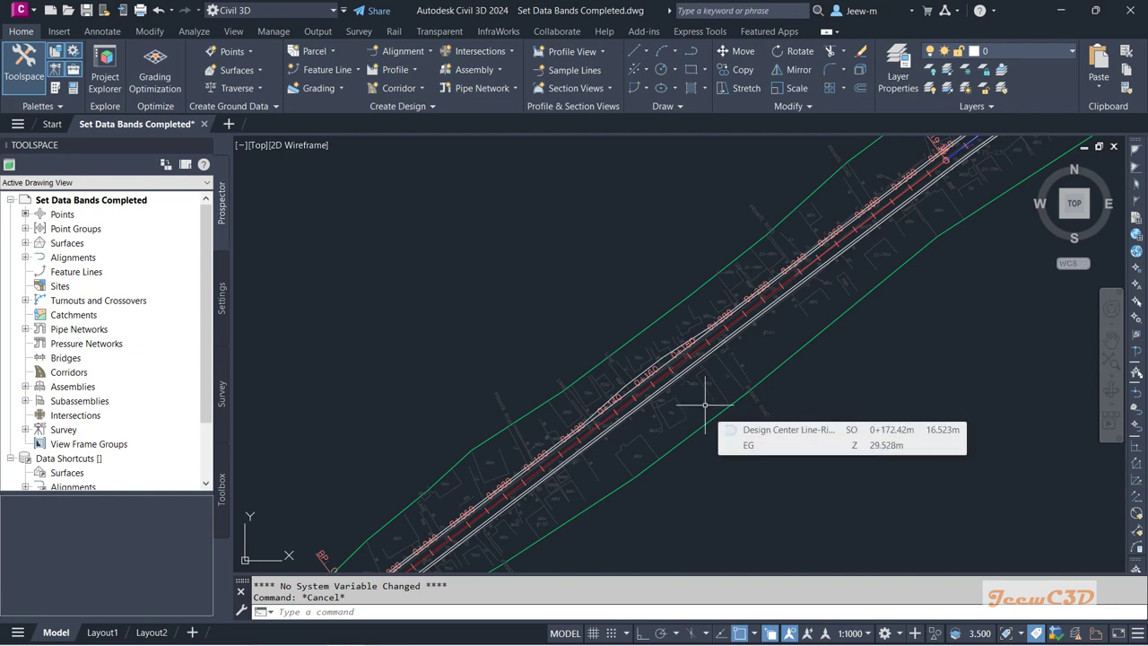
scroll(705, 404, down, 5)
middle_drag(830, 399, 591, 455)
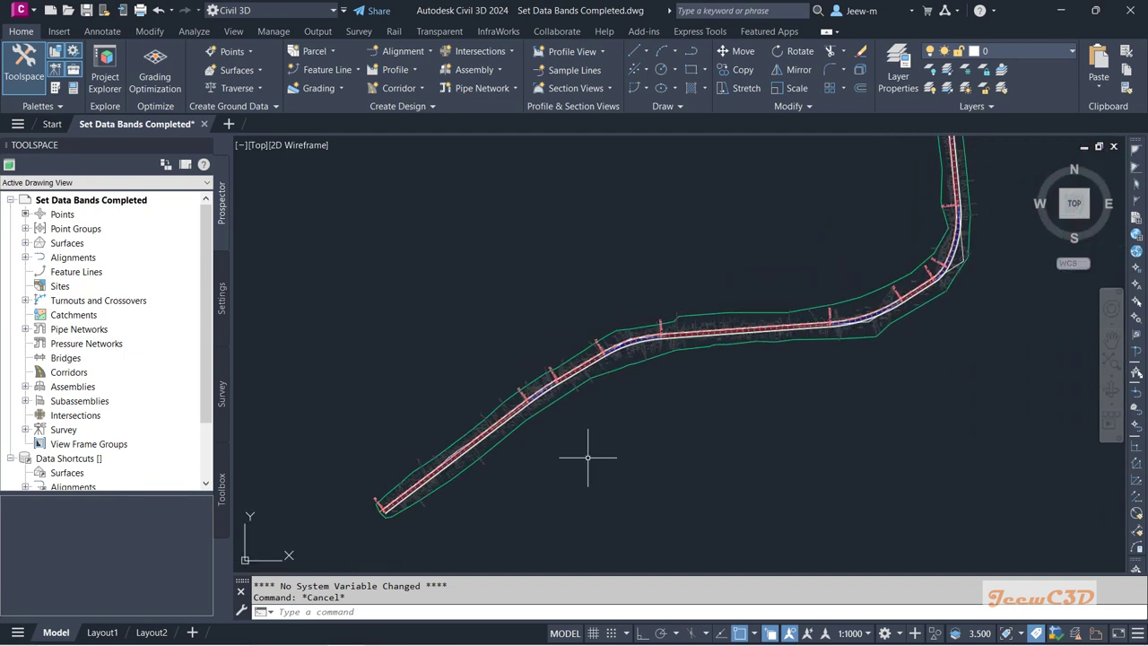
scroll(592, 456, down, 3)
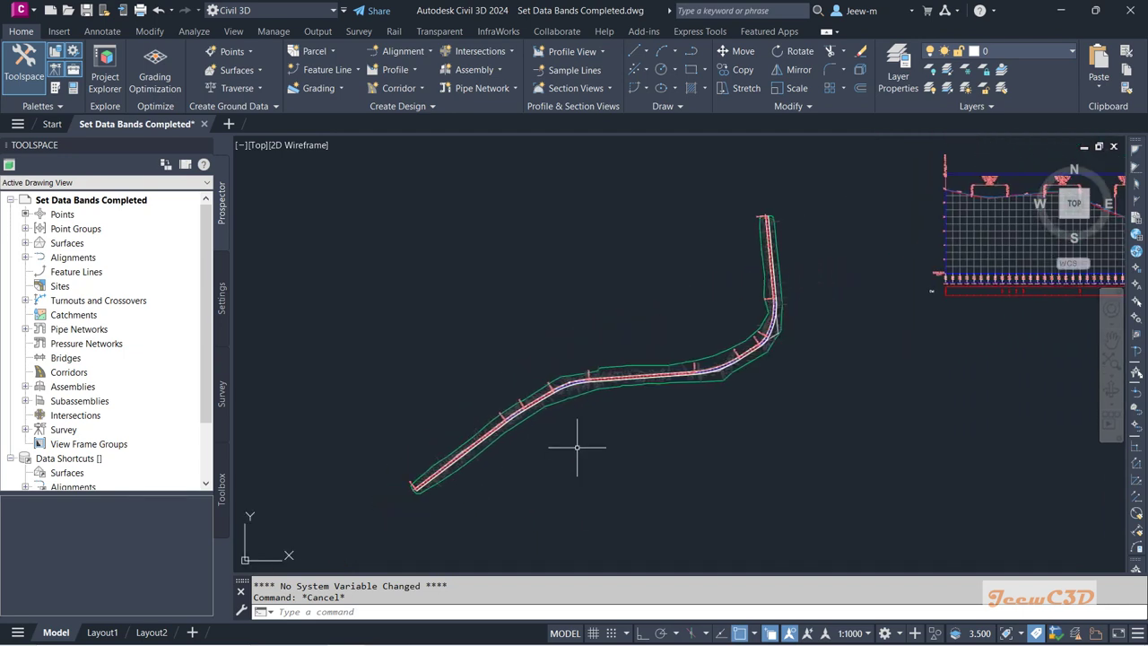